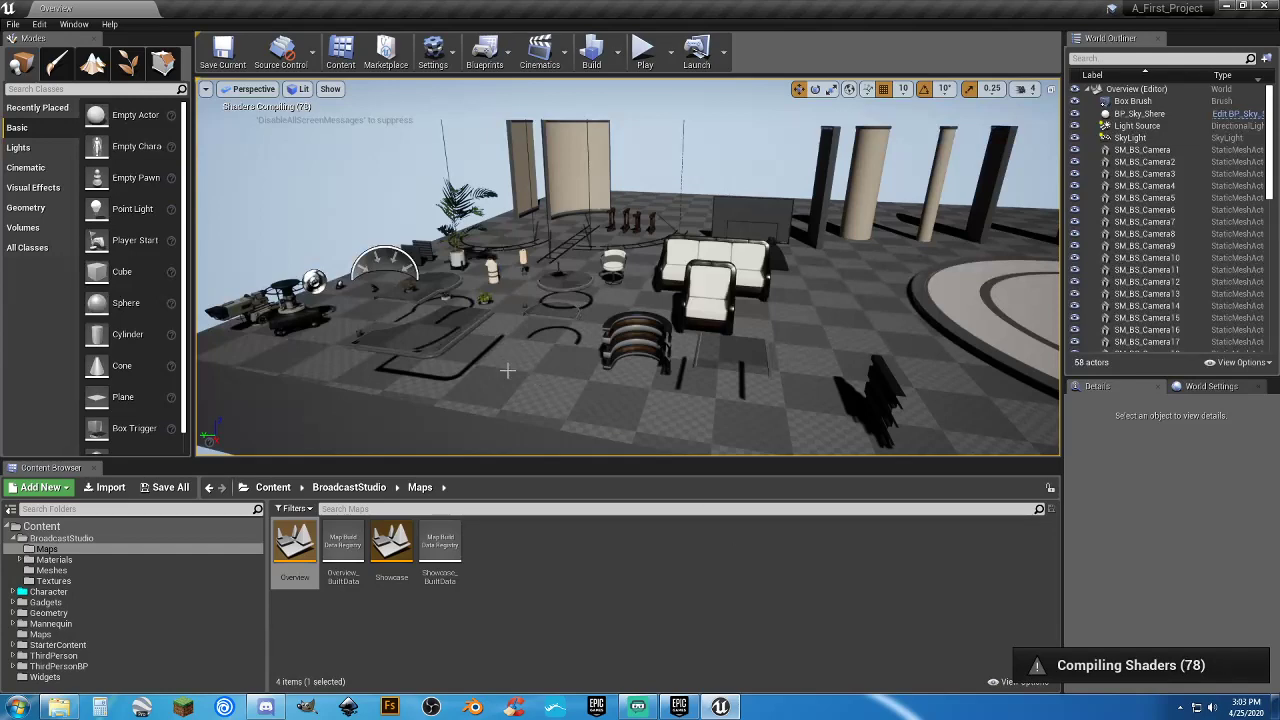
Examine the props, backdrops, columns and stage platforms laid out in the Overview level from several viewpoints.
right_drag(508, 369, 440, 422)
key(w)
key(a)
right_drag(570, 285, 615, 288)
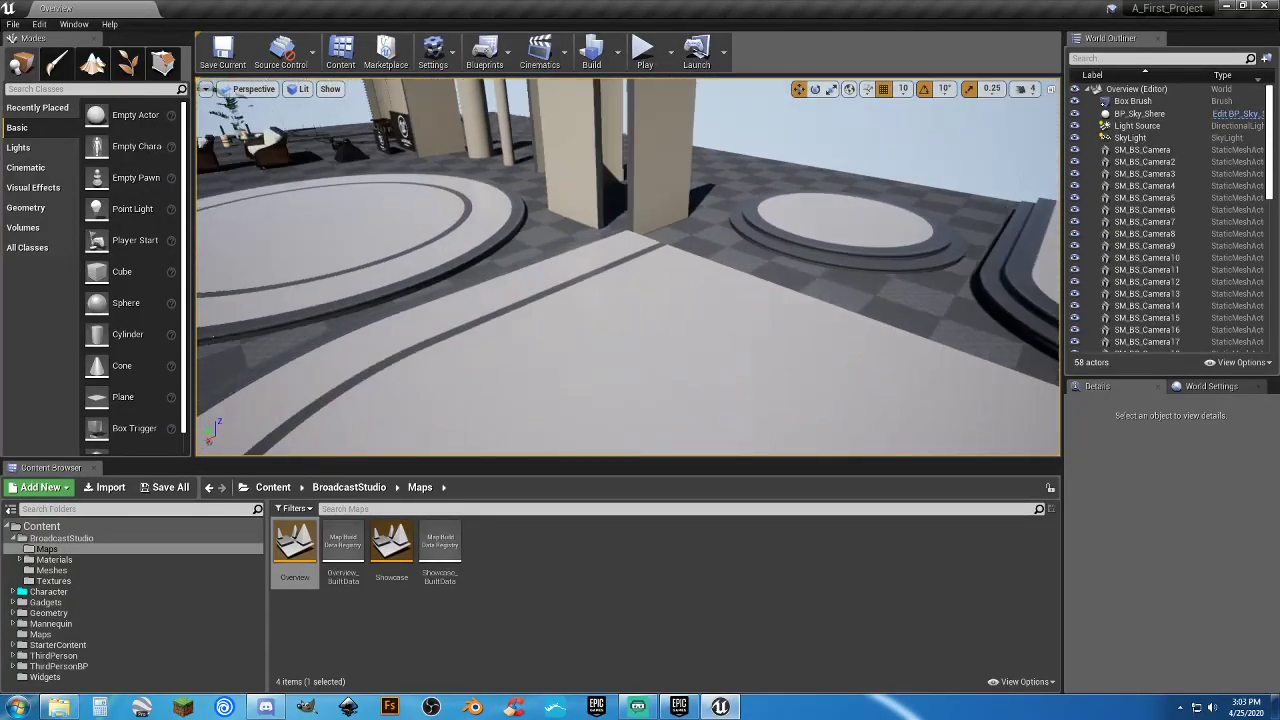
right_drag(615, 288, 600, 290)
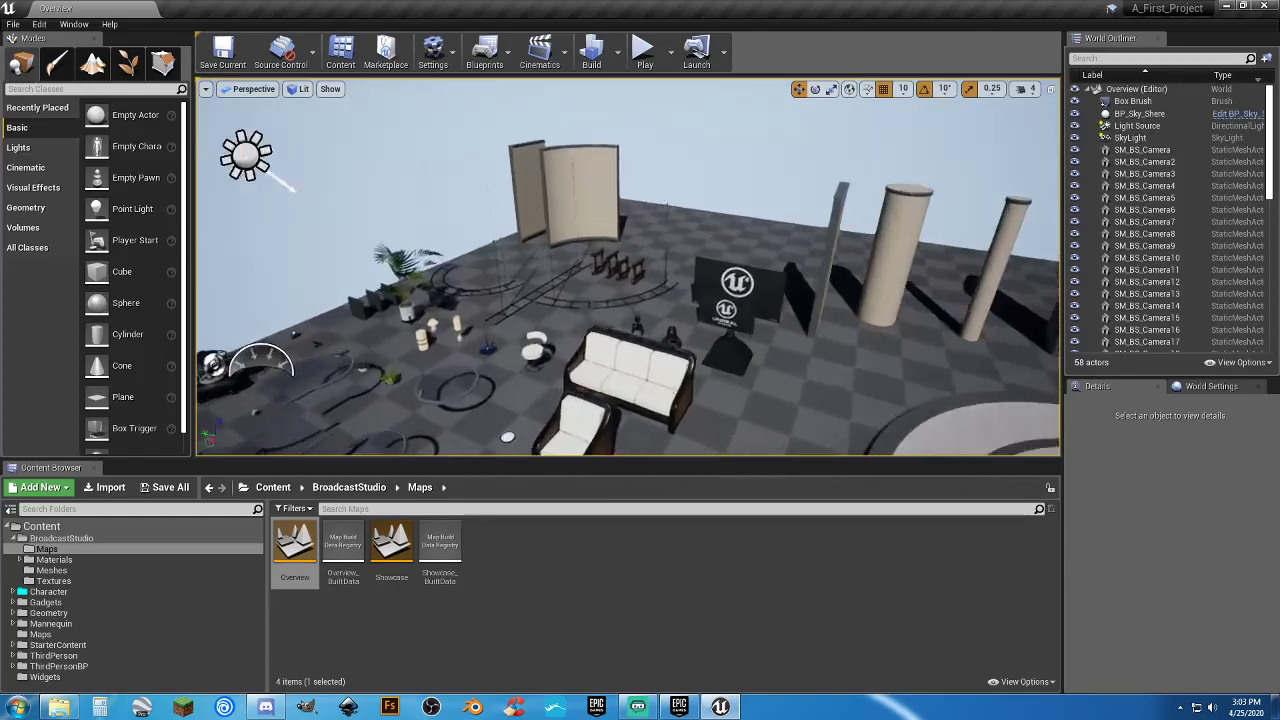
mouse_move(600, 290)
right_down()
mouse_move(615, 290)
mouse_move(600, 290)
right_up()
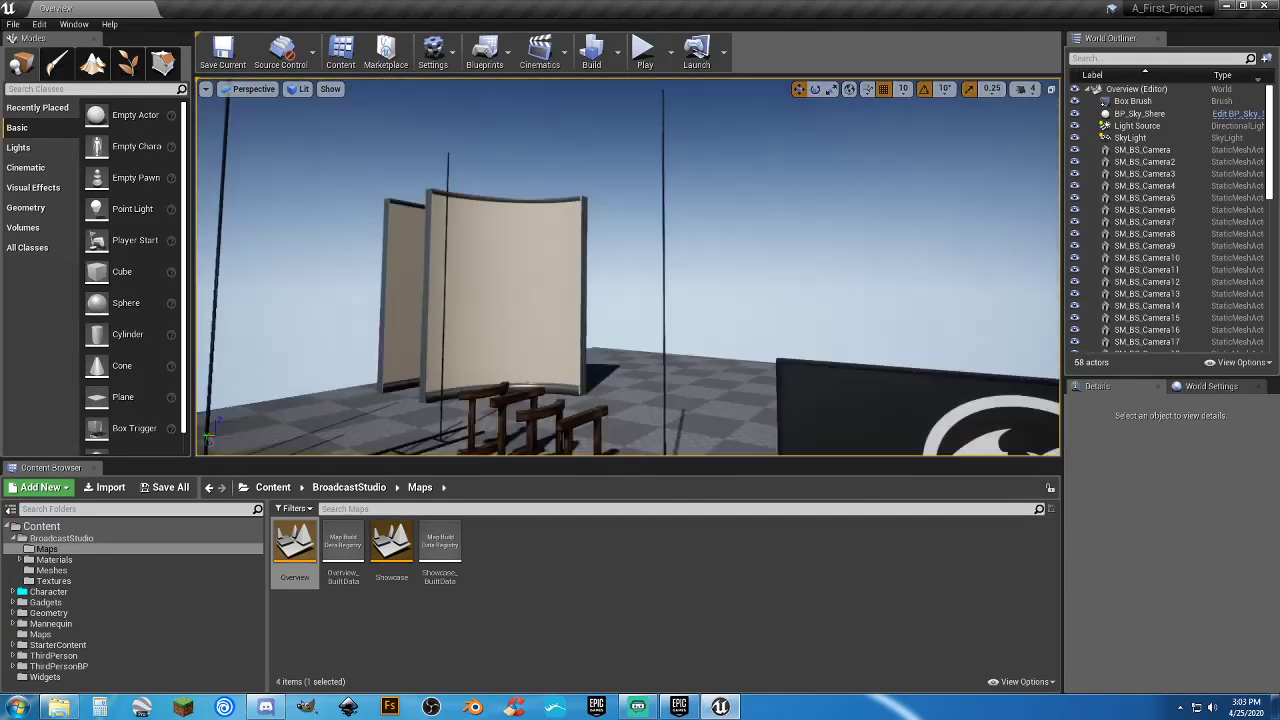
right_drag(600, 290, 585, 290)
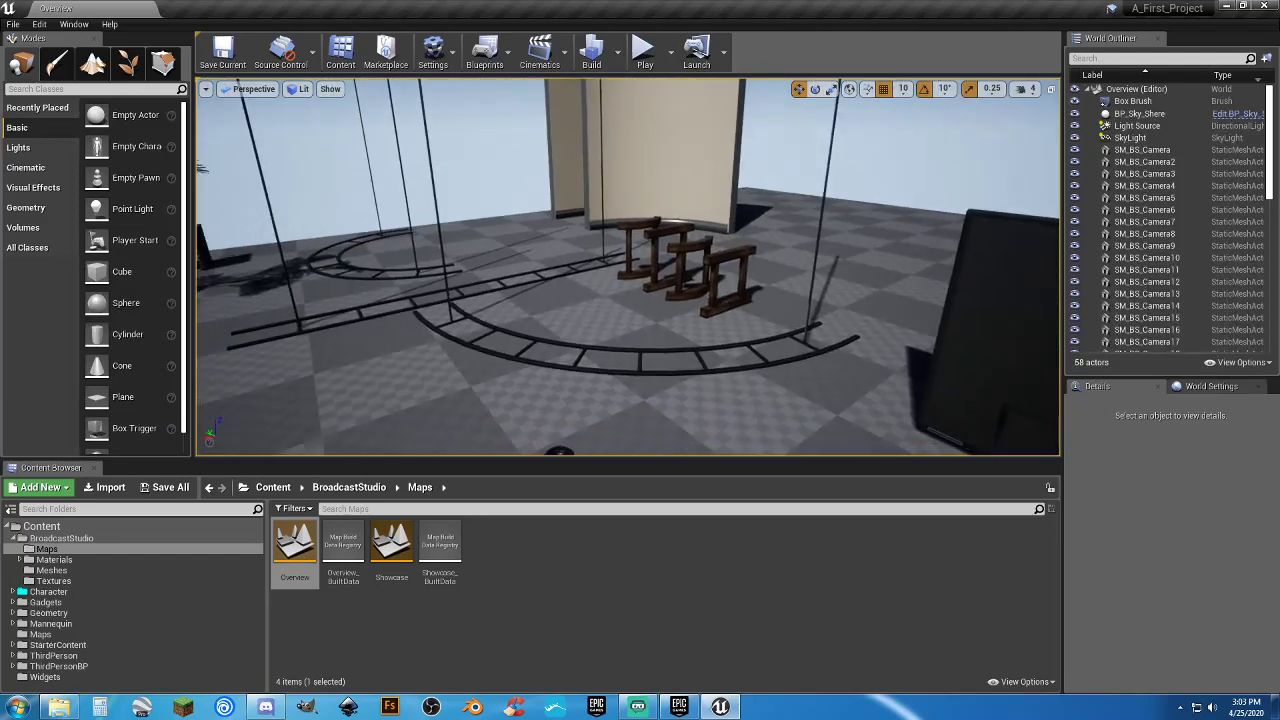
right_drag(585, 290, 565, 312)
key(w)
key(s)
key(s)
key(w)
key(w)
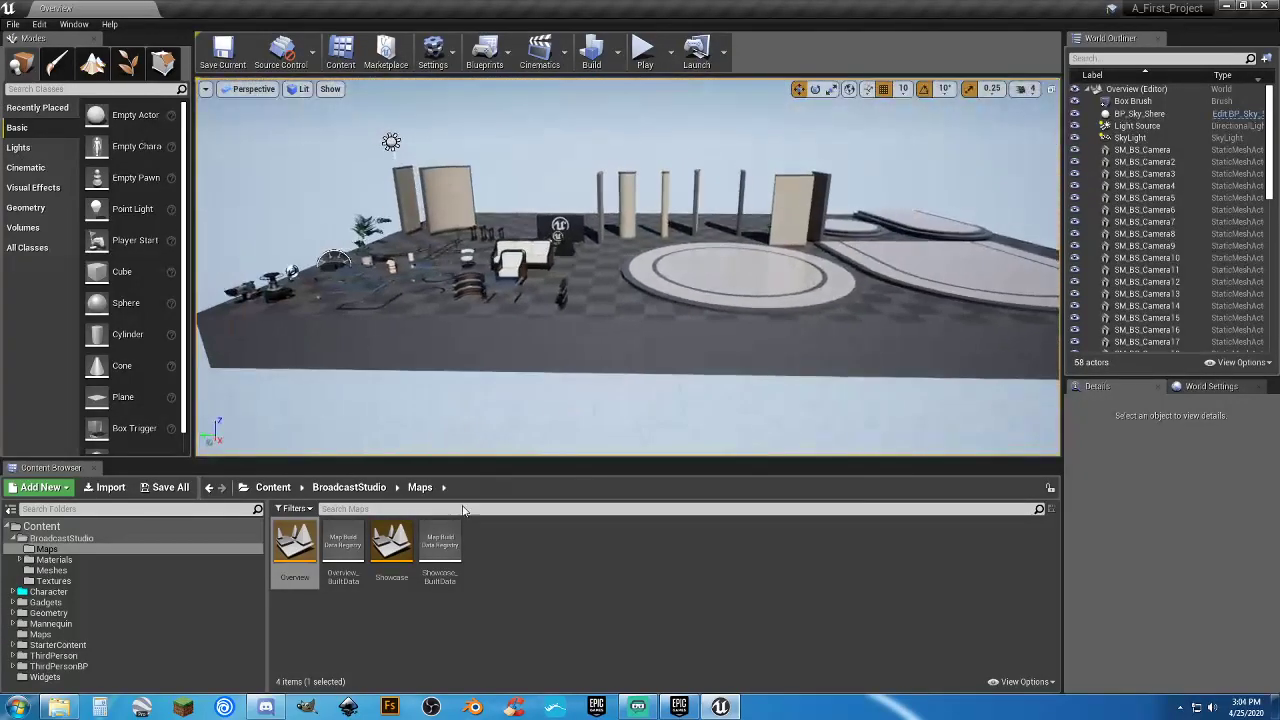
Open the Showcase level of the BroadcastStudio maps and inspect its studio sets from inside and from outside.
double_click(391, 545)
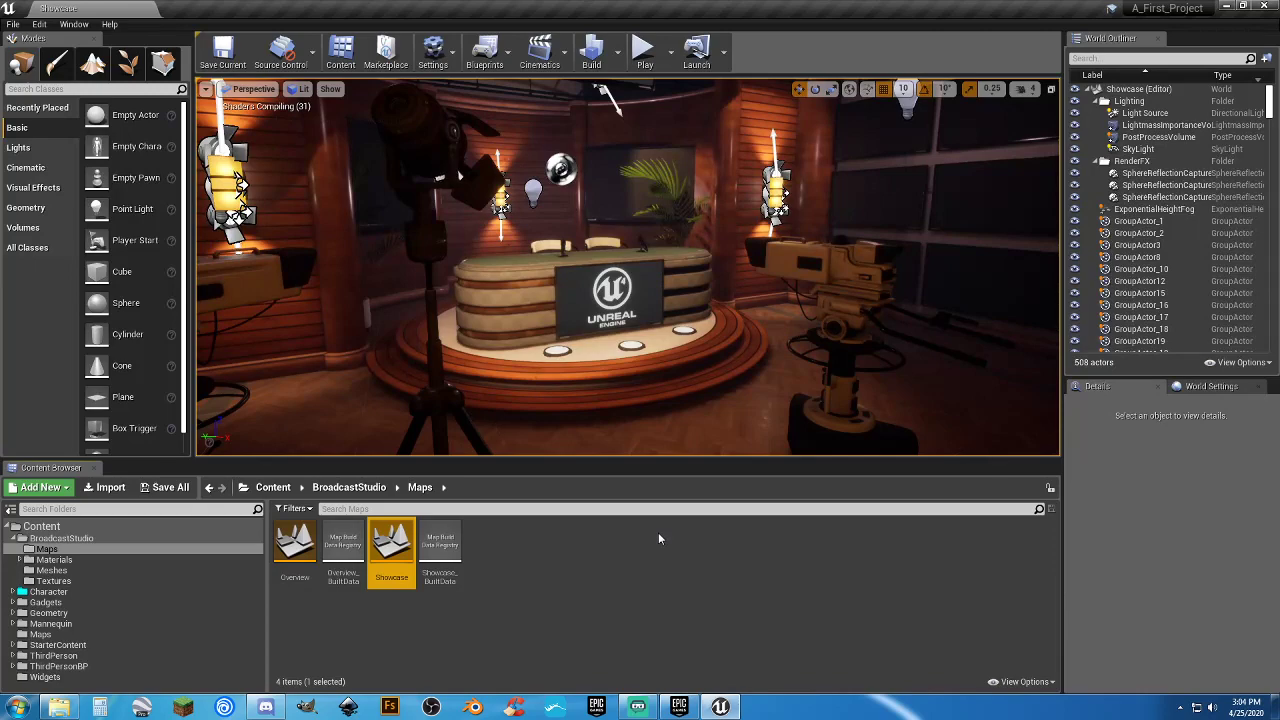
right_drag(655, 397, 420, 380)
key(s)
key(w)
key(s)
key(s)
key(w)
key(s)
key(w)
key(s)
key(w)
key(s)
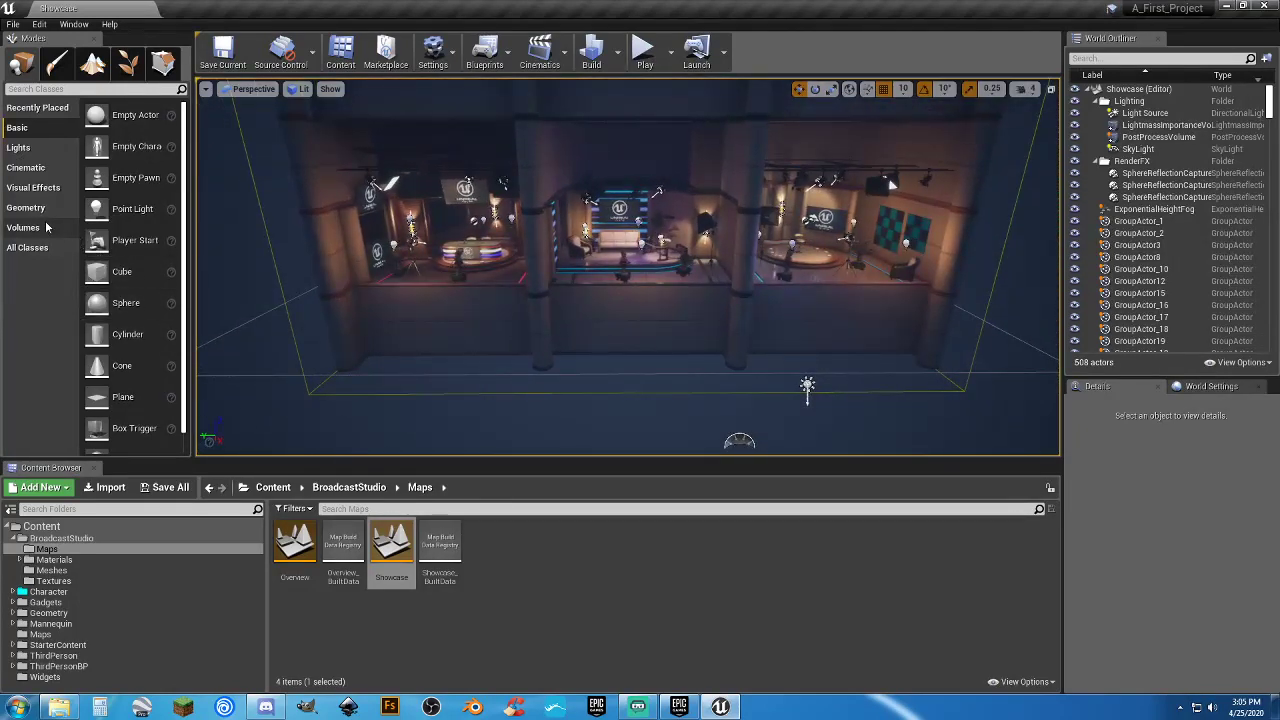
Place an additive box brush in front of the middle studio set.
click(45, 211)
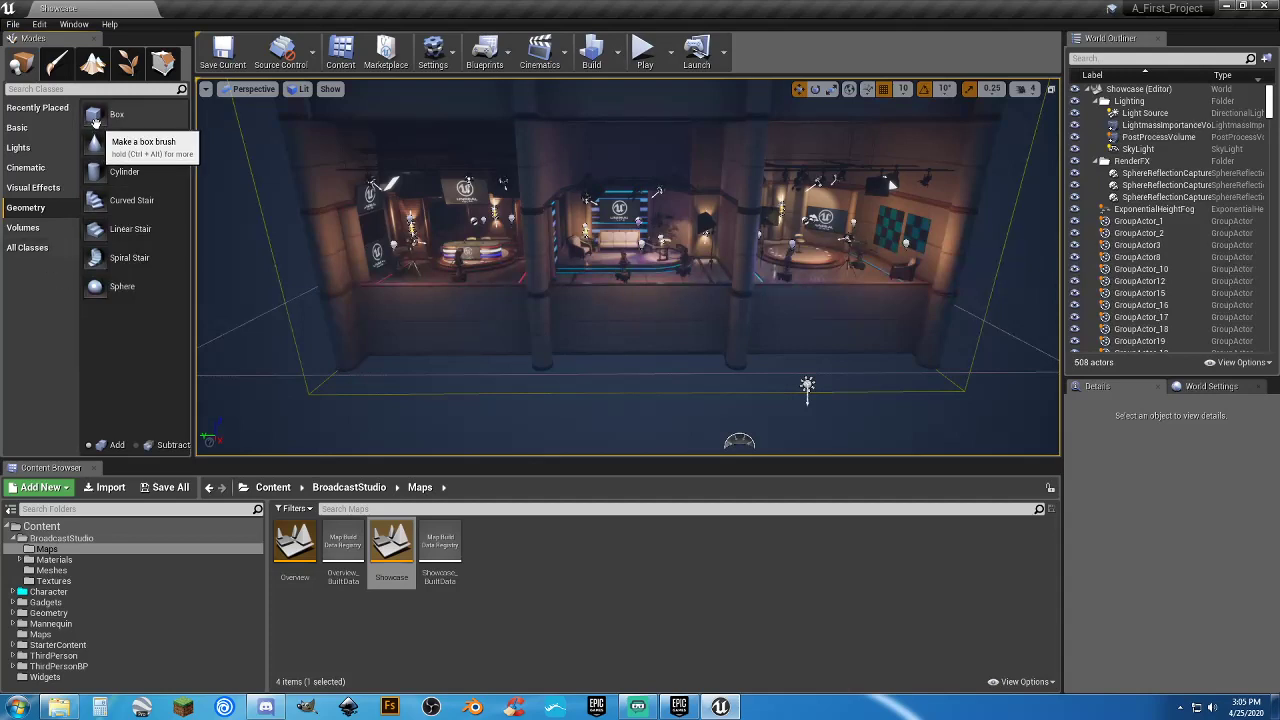
mouse_move(115, 114)
mouse_down()
mouse_move(215, 267)
mouse_move(620, 346)
mouse_move(632, 320)
mouse_up()
key(w)
mouse_move(614, 389)
right_down()
mouse_move(730, 420)
mouse_move(735, 402)
mouse_move(690, 330)
mouse_move(715, 240)
mouse_move(664, 302)
mouse_move(655, 385)
mouse_move(715, 398)
mouse_move(722, 417)
mouse_move(787, 420)
right_up()
key(s)
key(s)
key(w)
key(a)
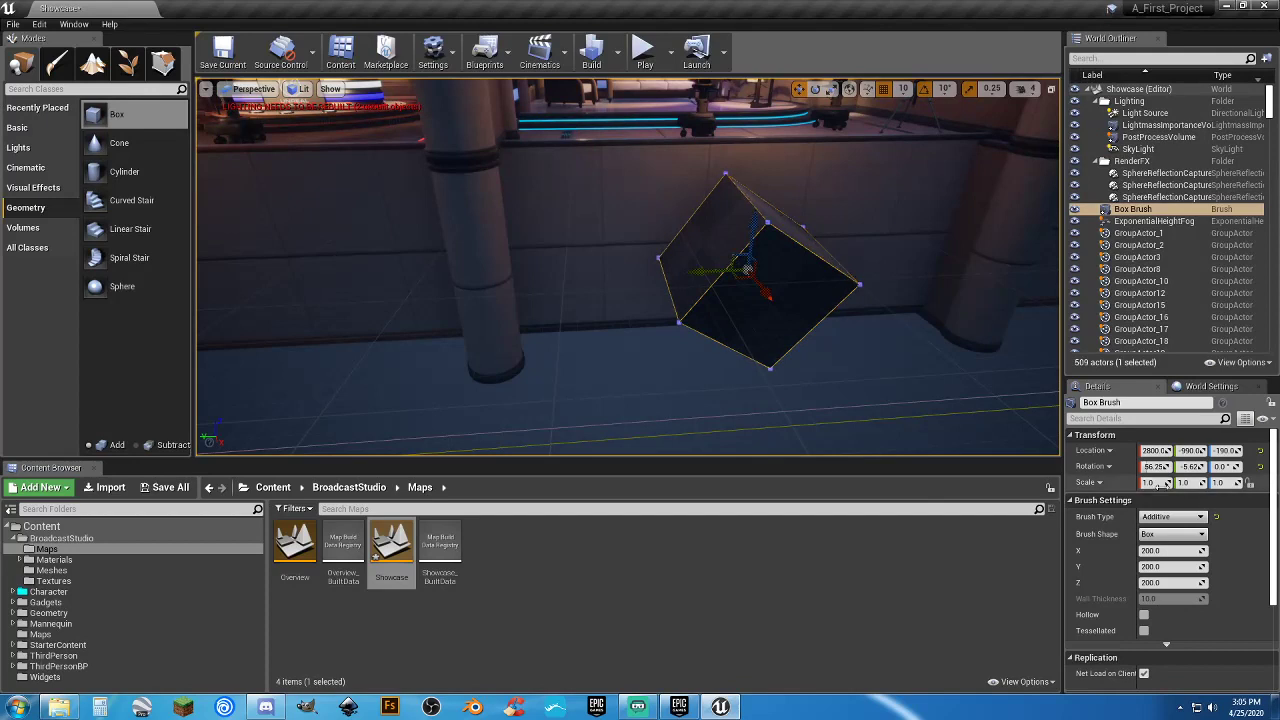
Reset the box brush's X and Y rotation to 0 and raise it to Z location -100.
click(1156, 467)
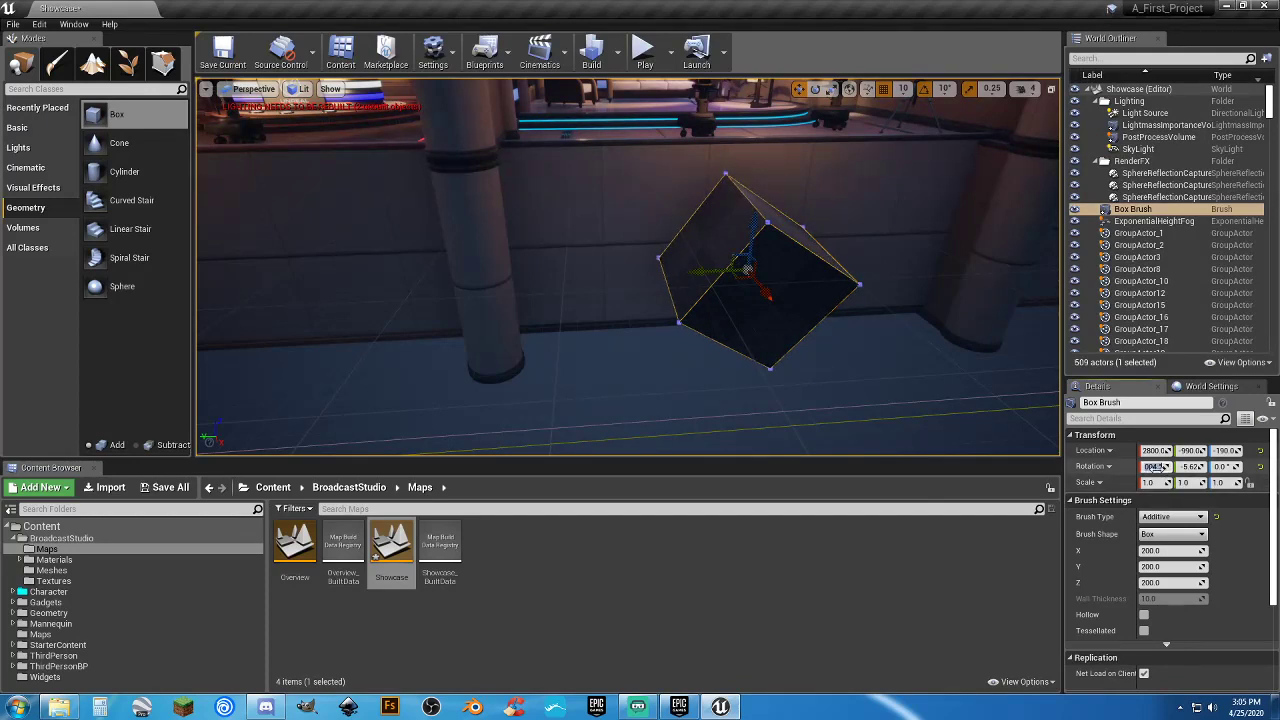
text(0)
key(Tab)
text(0)
key(Tab)
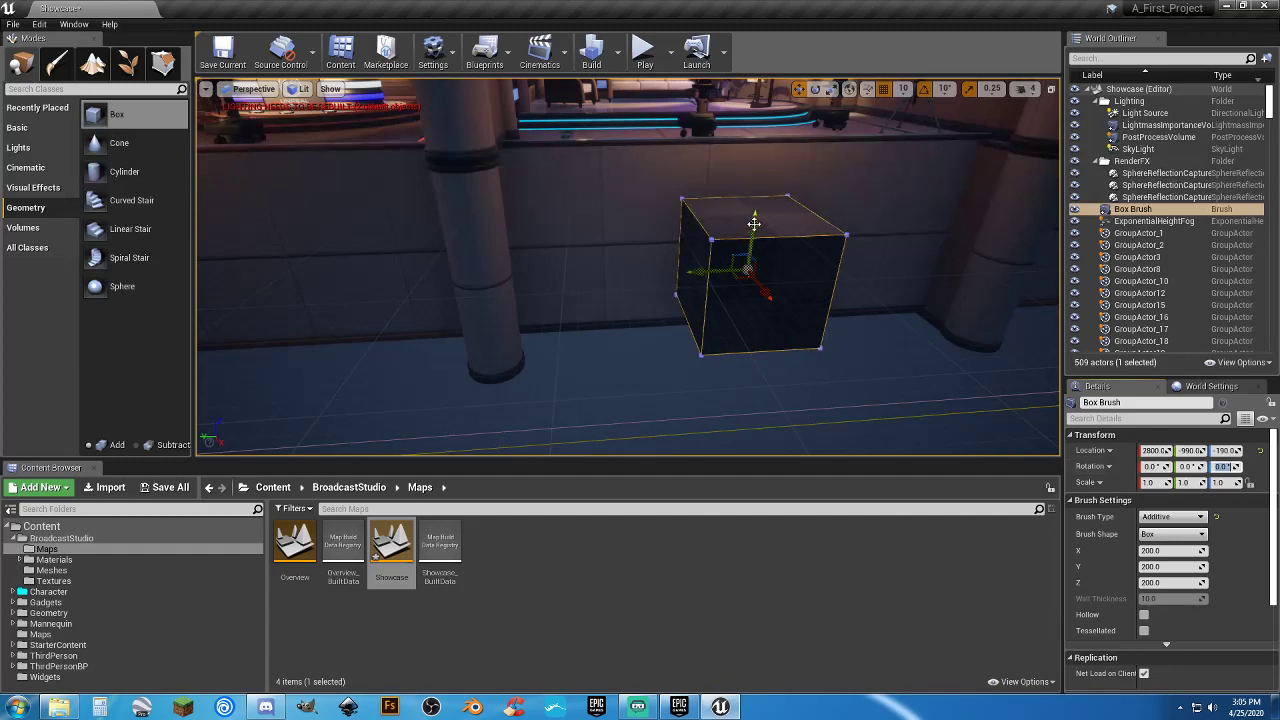
drag(754, 223, 757, 174)
Set the box brush's X size to 400 and shift it away from the set to X location 2870.
mouse_move(757, 180)
right_down()
mouse_move(772, 142)
mouse_move(525, 315)
right_up()
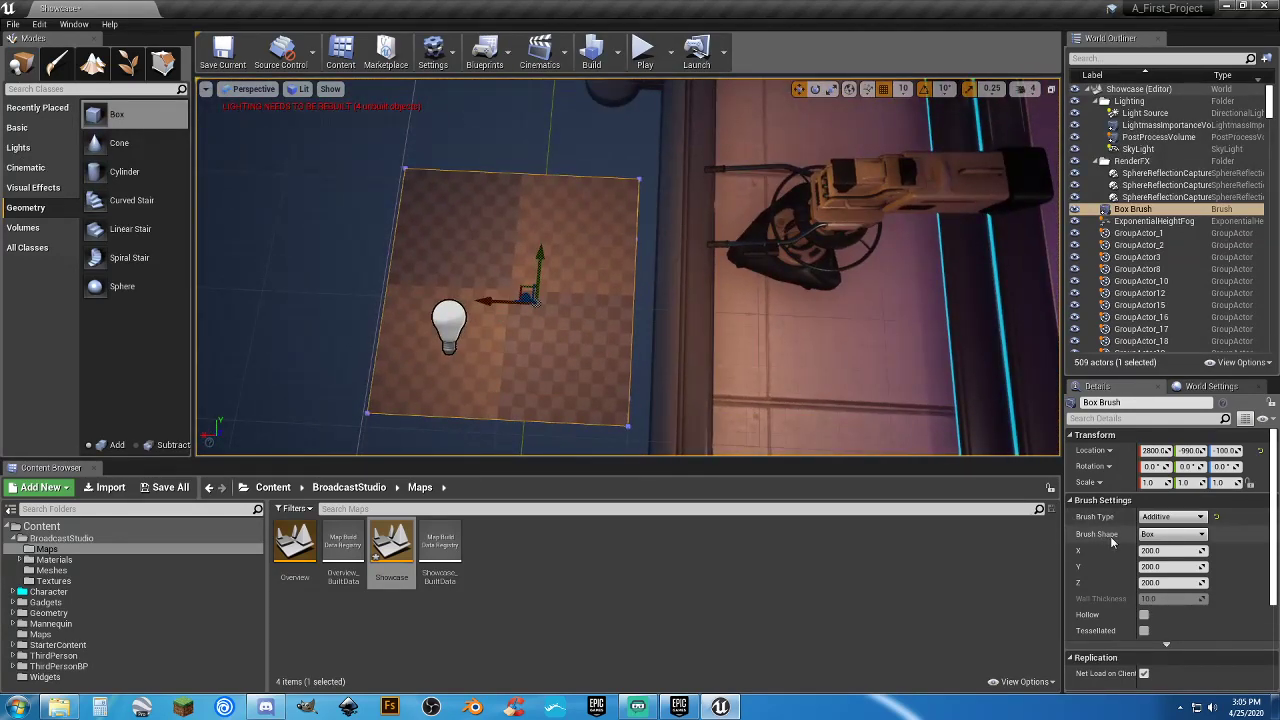
click(1168, 552)
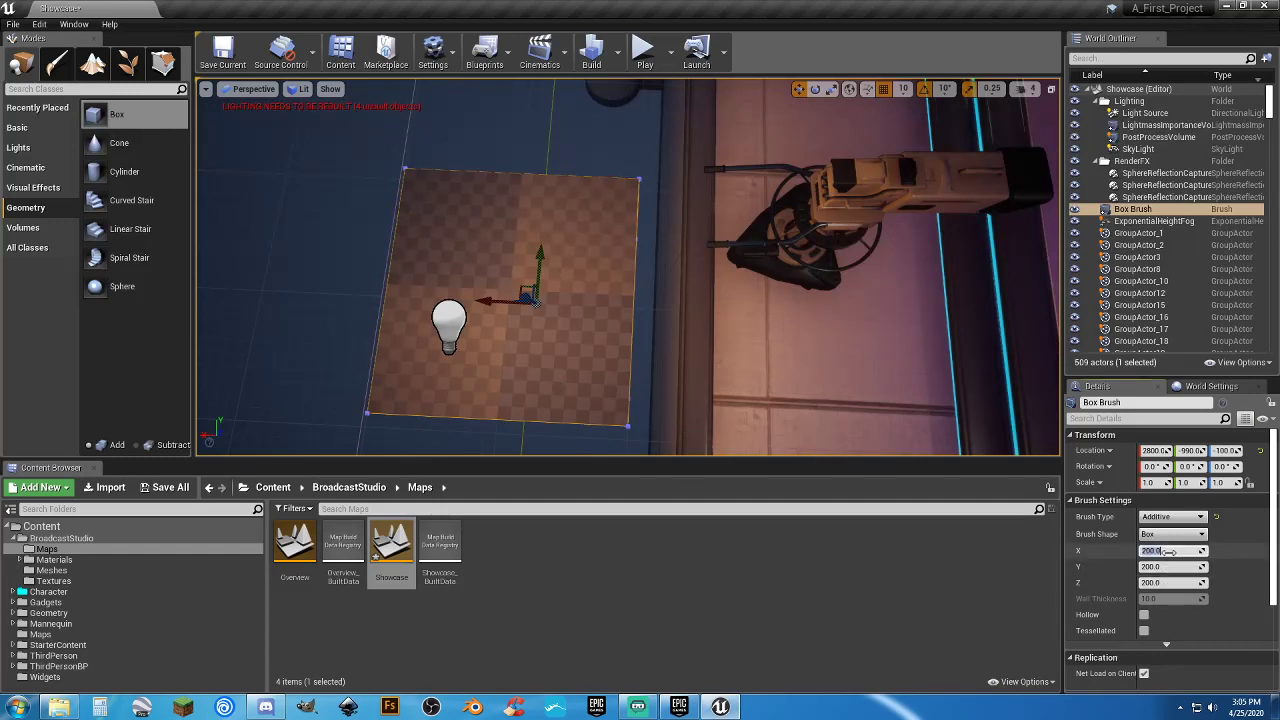
text(400)
key(Tab)
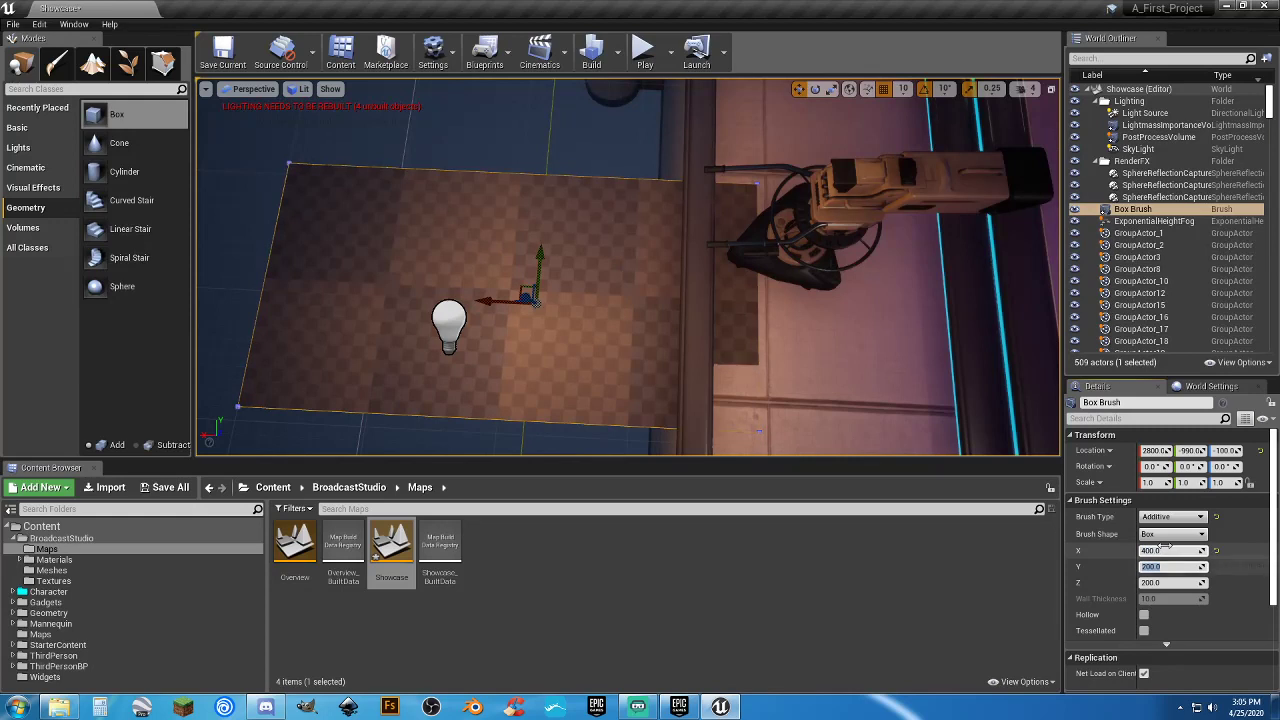
drag(478, 301, 413, 300)
Try Y sizes of 1000 and 2500 for the box brush to widen it along the studio sets.
mouse_move(454, 307)
right_down()
mouse_move(520, 245)
mouse_move(700, 230)
right_up()
right_drag(470, 270, 457, 300)
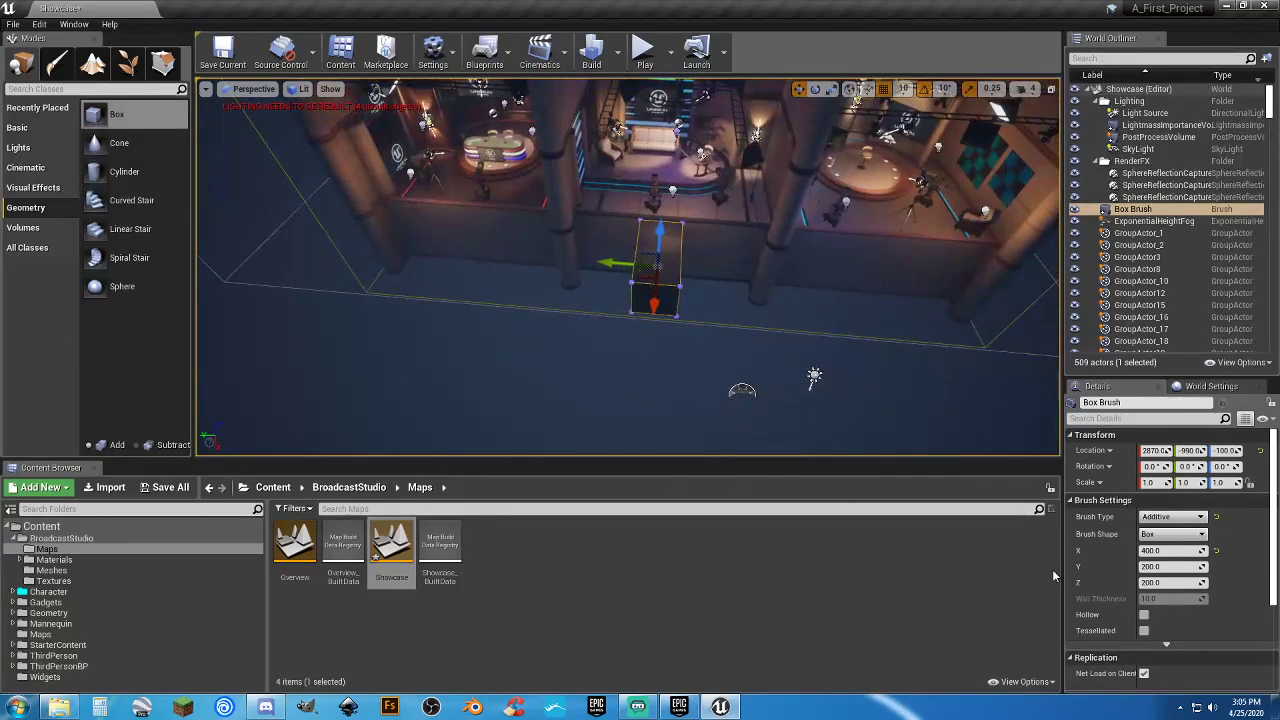
click(1170, 567)
text(1)
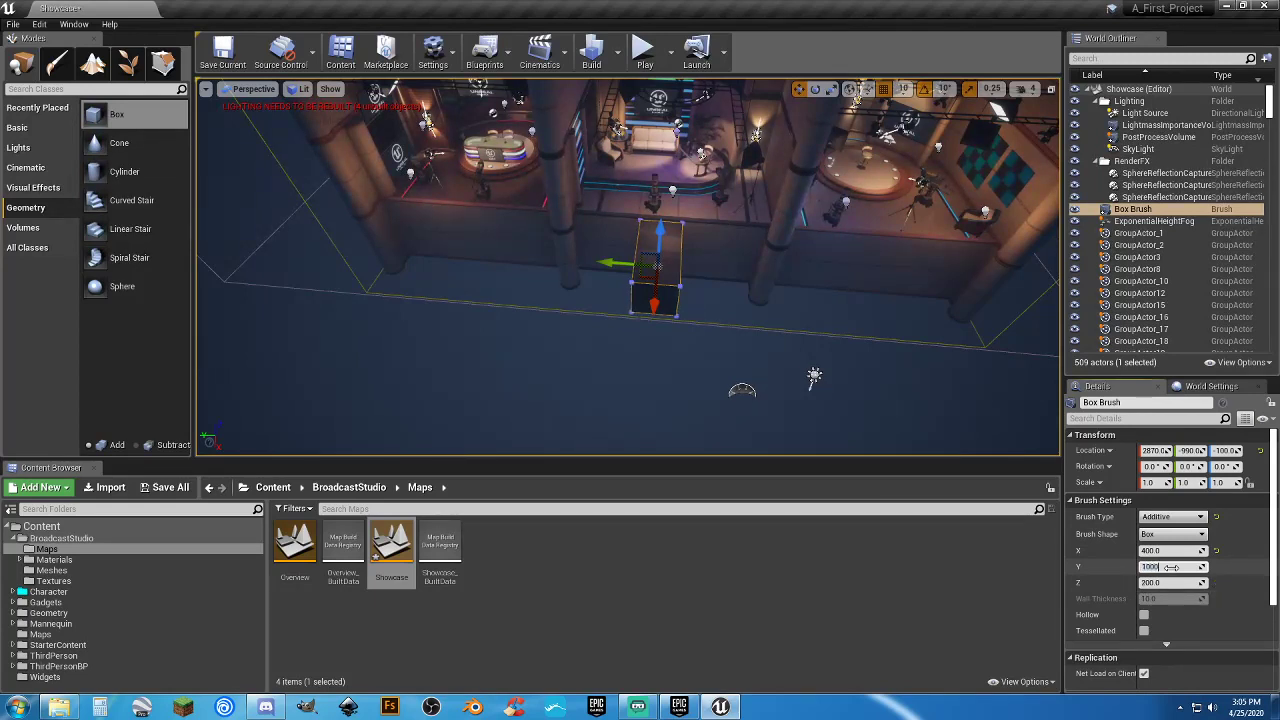
key(Tab)
click(1170, 567)
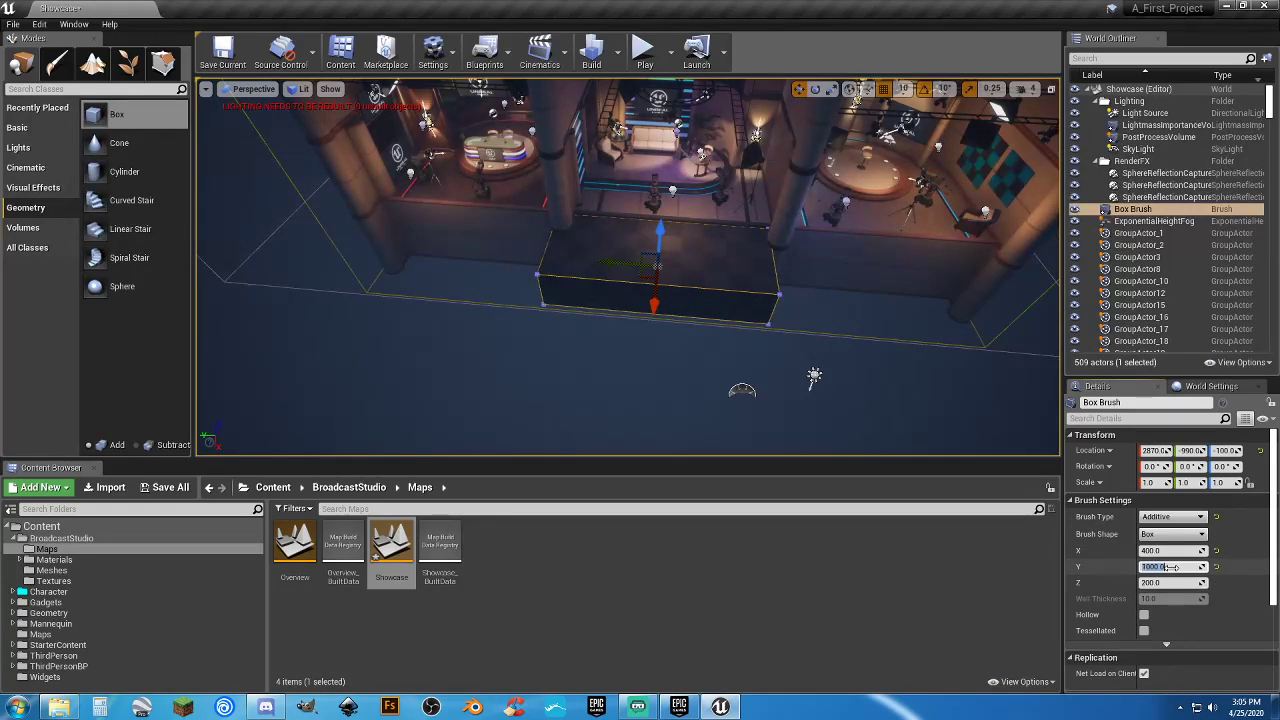
text(2500)
key(Tab)
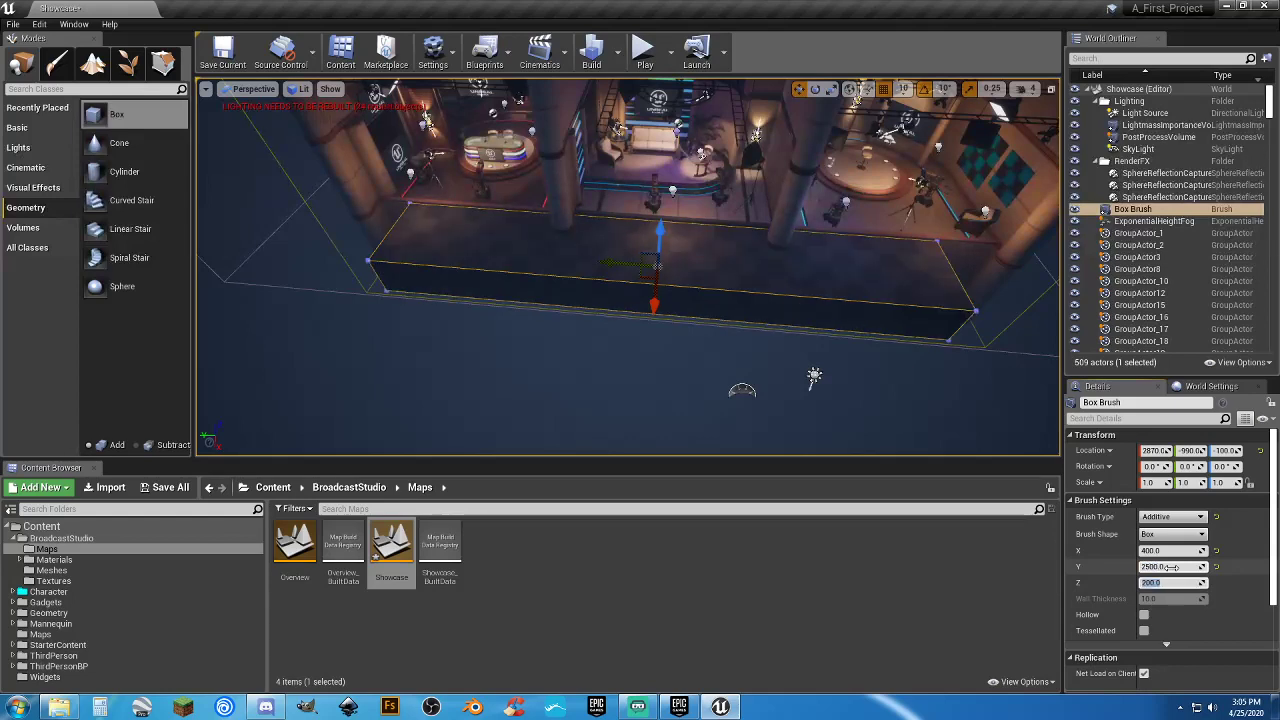
Set the box brush's Y size to 3000 so the platform spans the front of all the studio sets.
click(1172, 567)
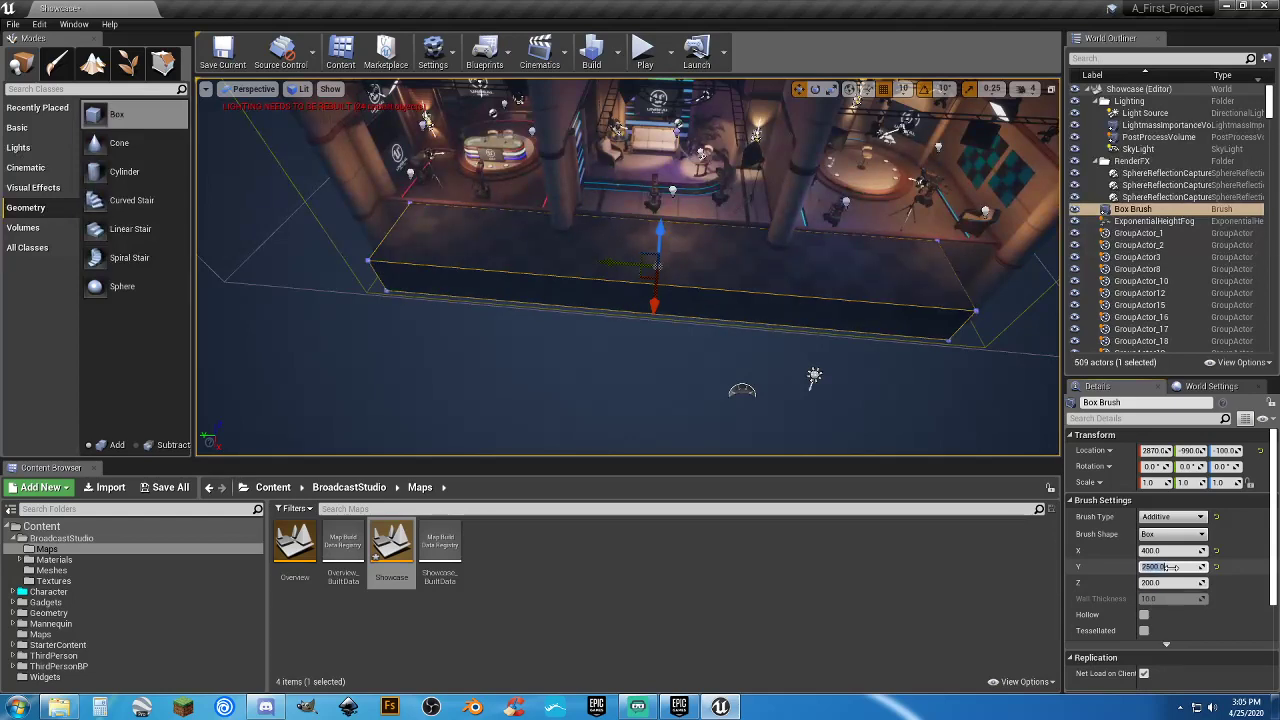
text(3000)
key(Tab)
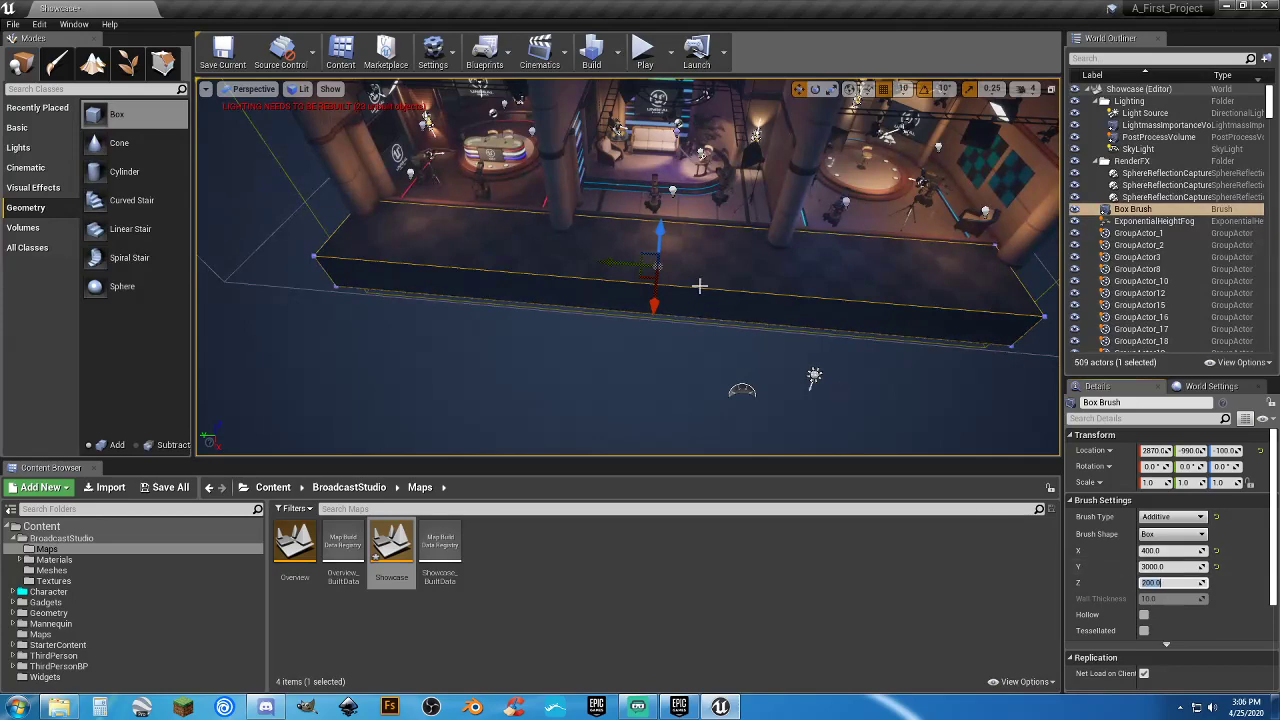
right_drag(659, 271, 650, 260)
key(w)
mouse_move(628, 268)
right_down()
mouse_move(610, 262)
mouse_move(612, 225)
mouse_move(700, 235)
mouse_move(628, 266)
right_up()
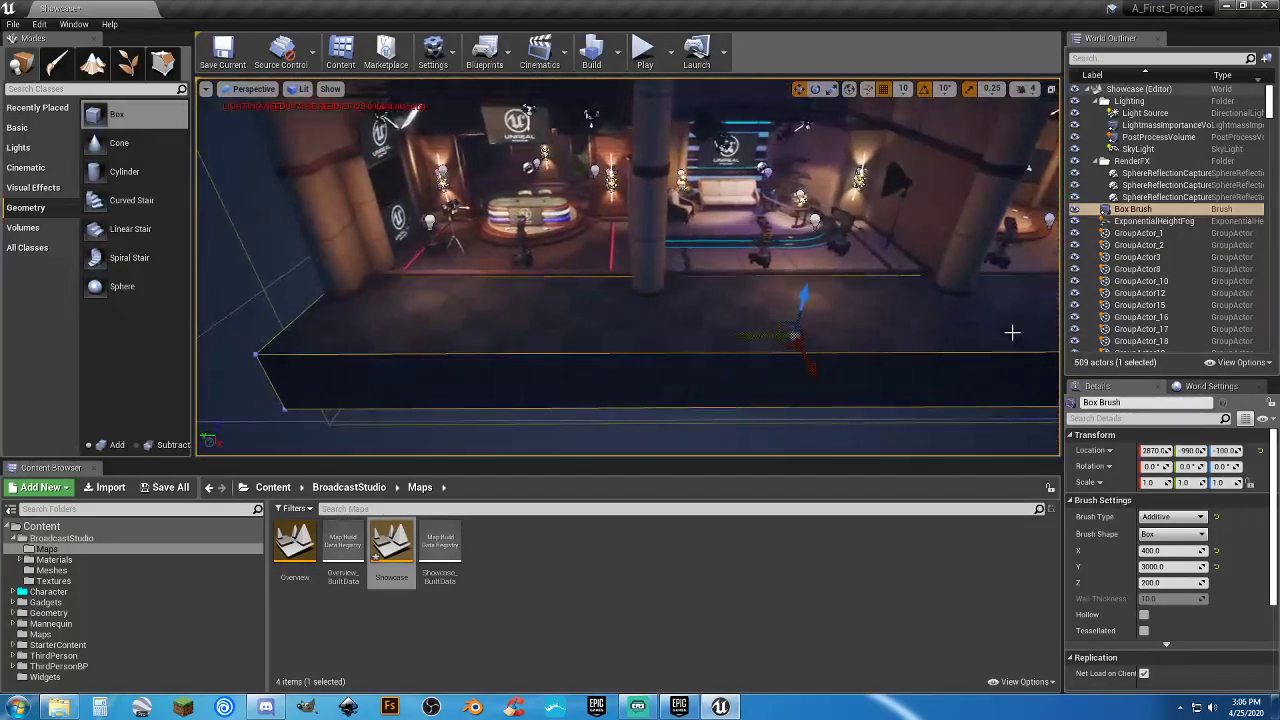
Set the level's GameMode Override to ThirdPersonGameMode in the World Settings.
click(1211, 386)
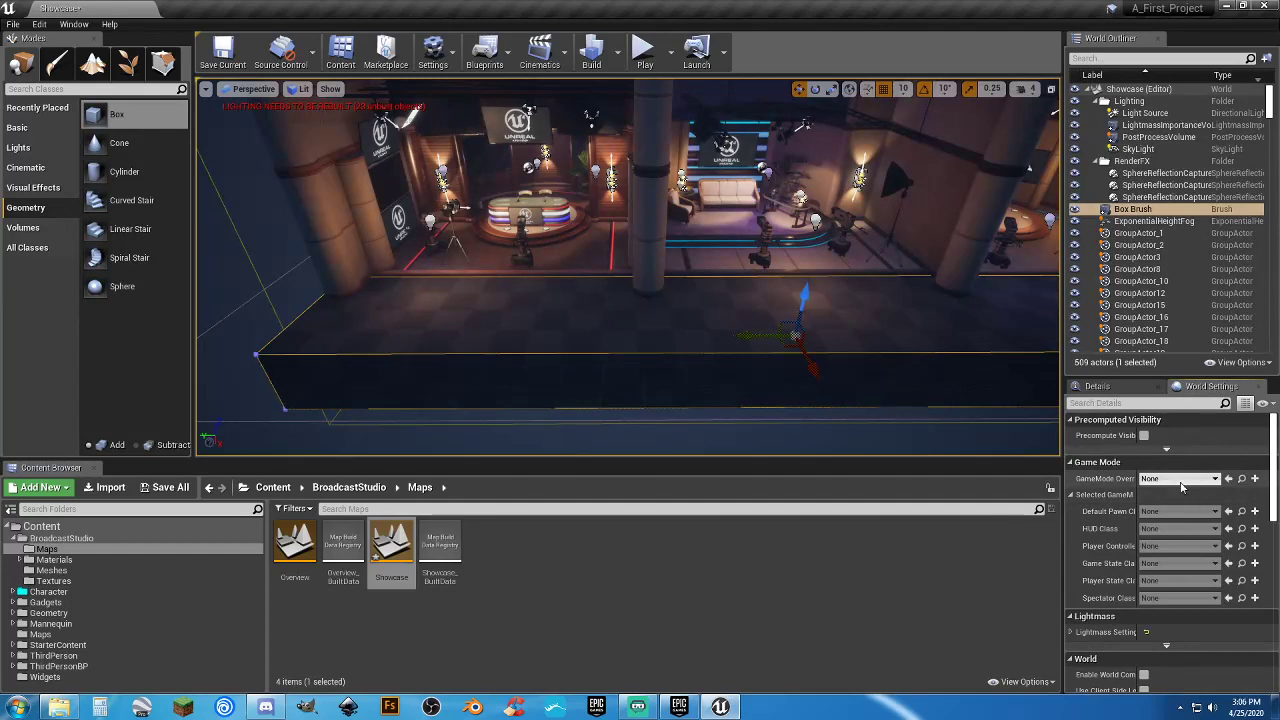
click(1183, 478)
click(1158, 590)
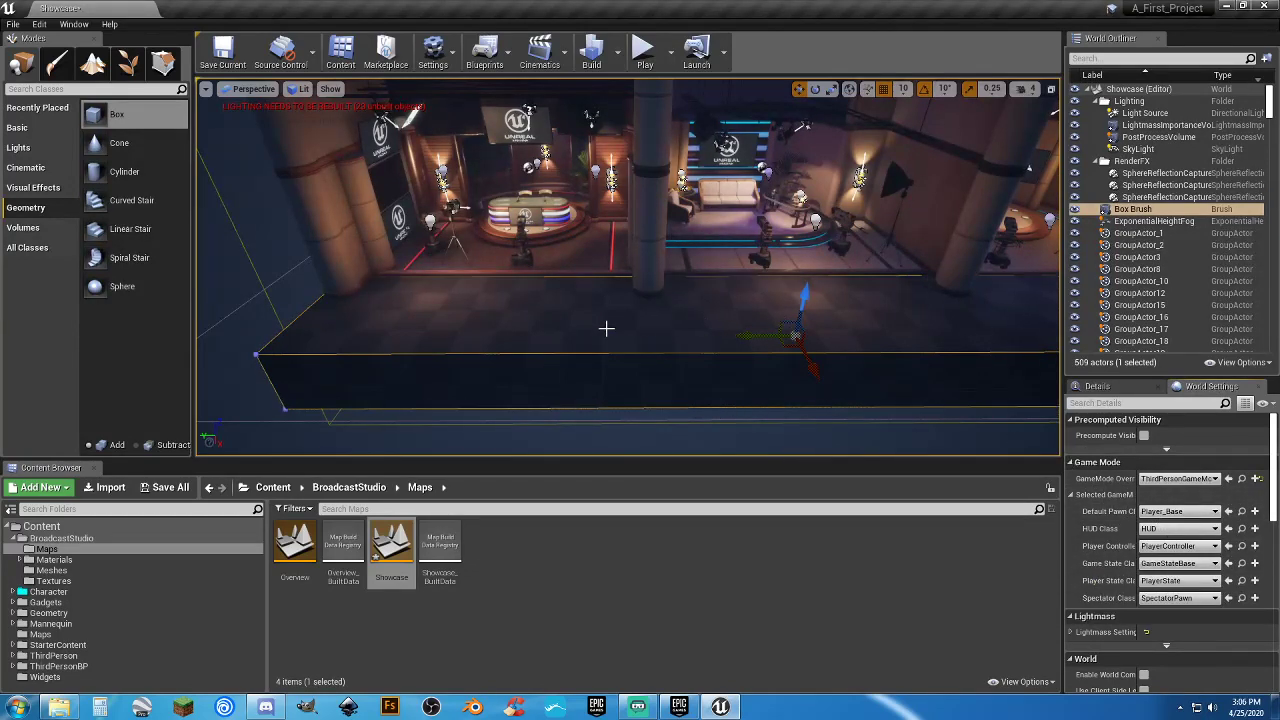
Place a Player Start on the platform near the column at the news desk end and rotate it to face along the platform.
click(18, 127)
drag(110, 257, 426, 310)
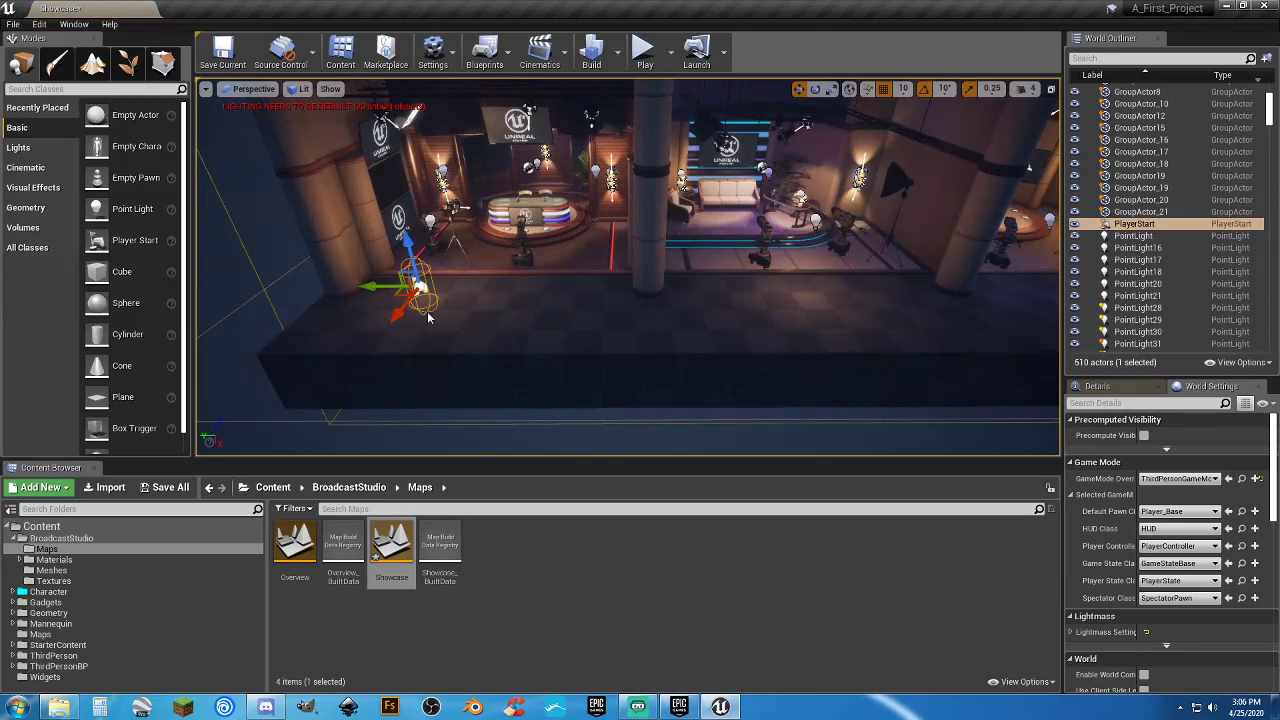
click(819, 92)
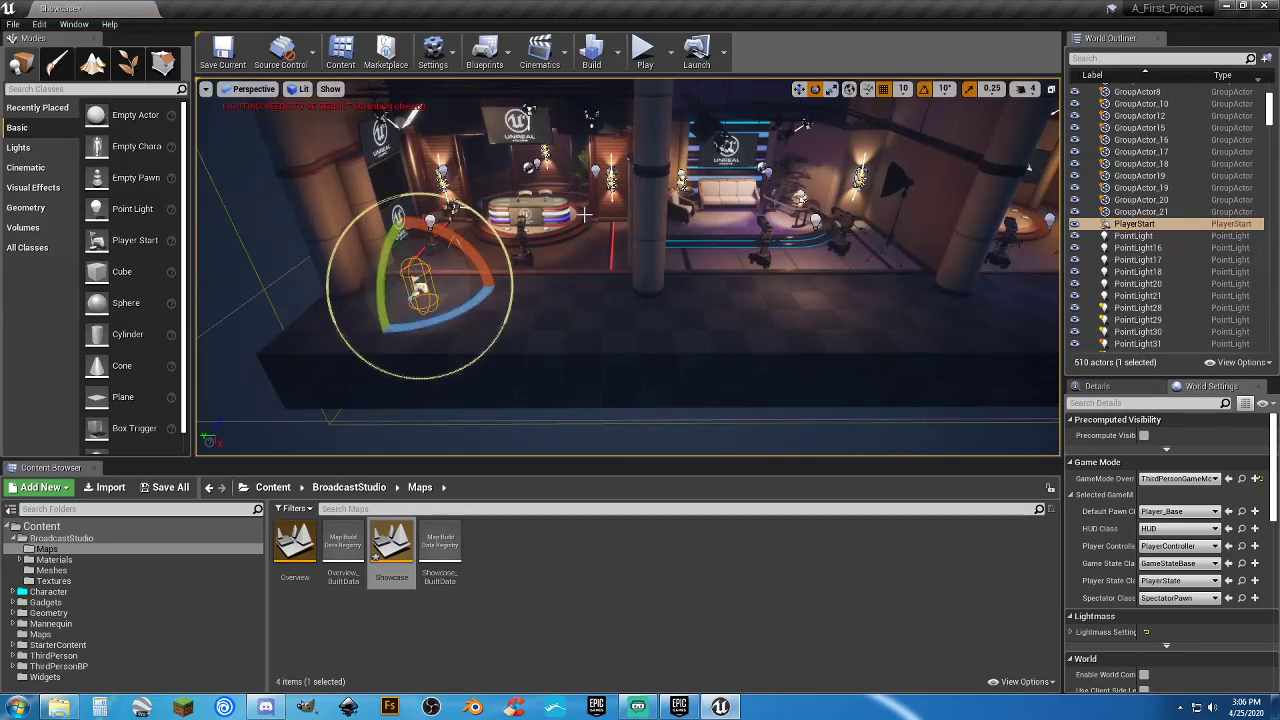
drag(429, 318, 500, 267)
key(f)
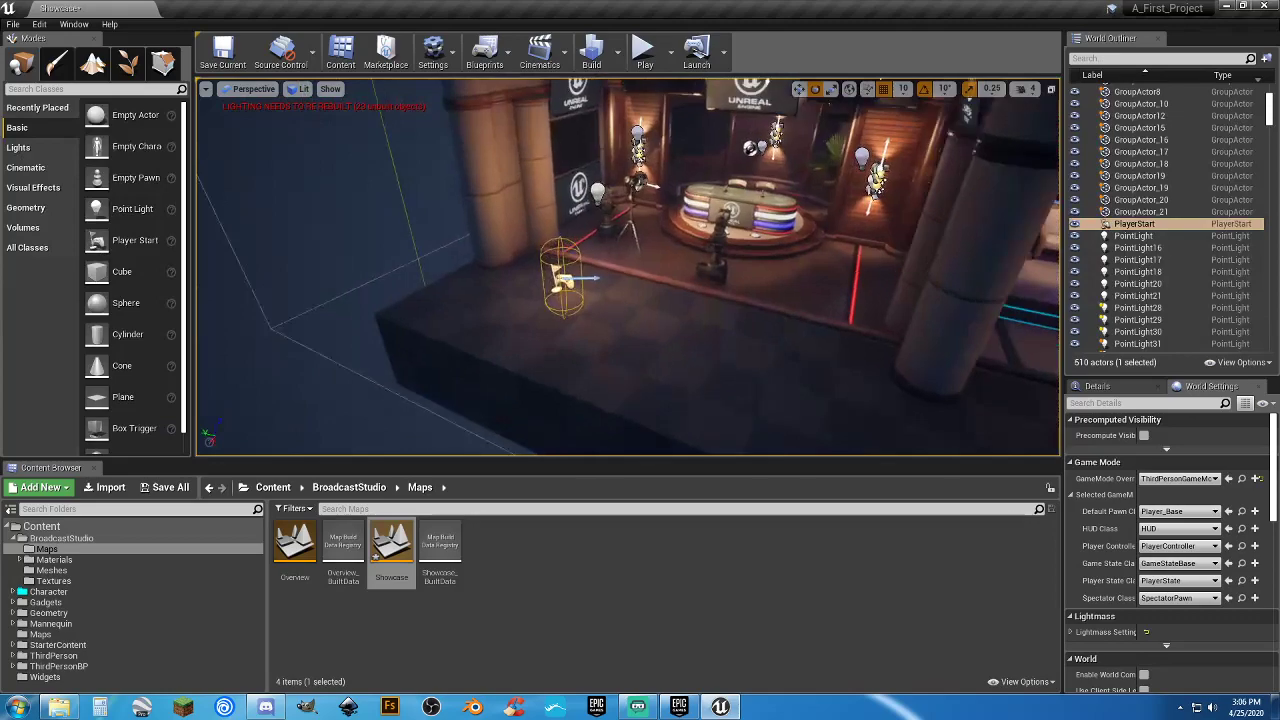
key(s)
right_drag(497, 266, 497, 266)
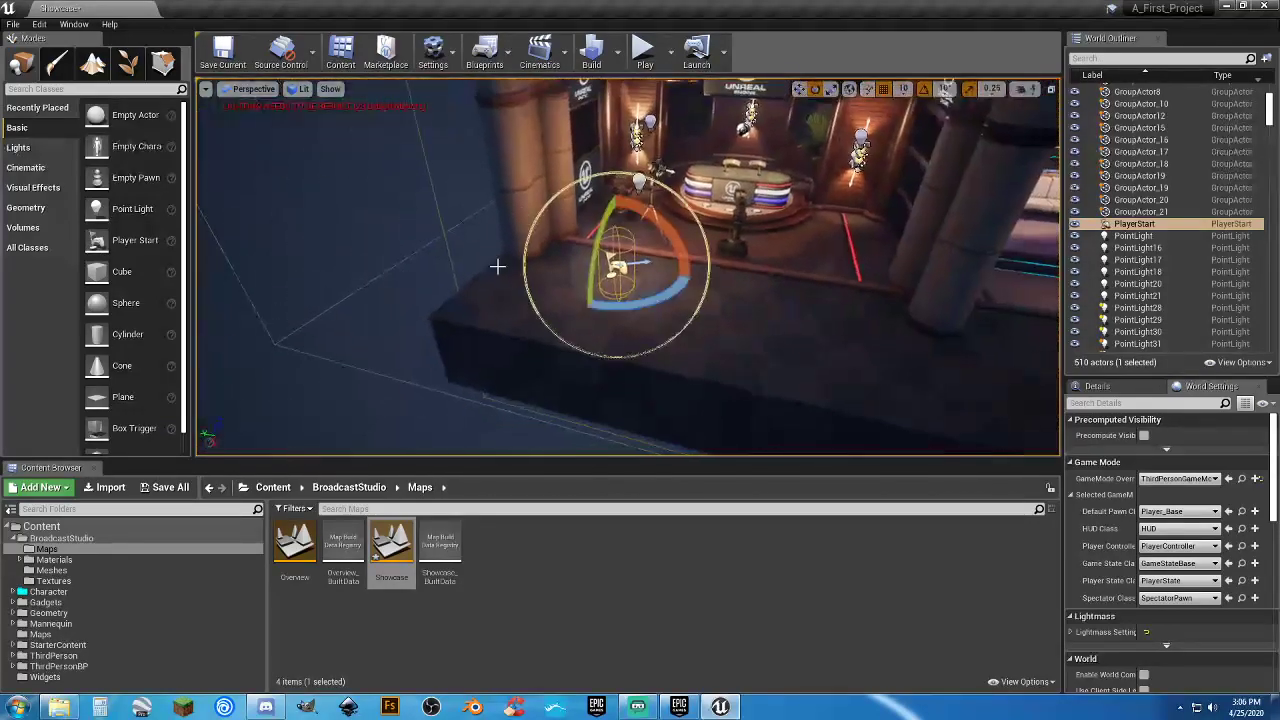
Play the level in the editor and run the character from the player start onto and around the news desk set.
click(645, 58)
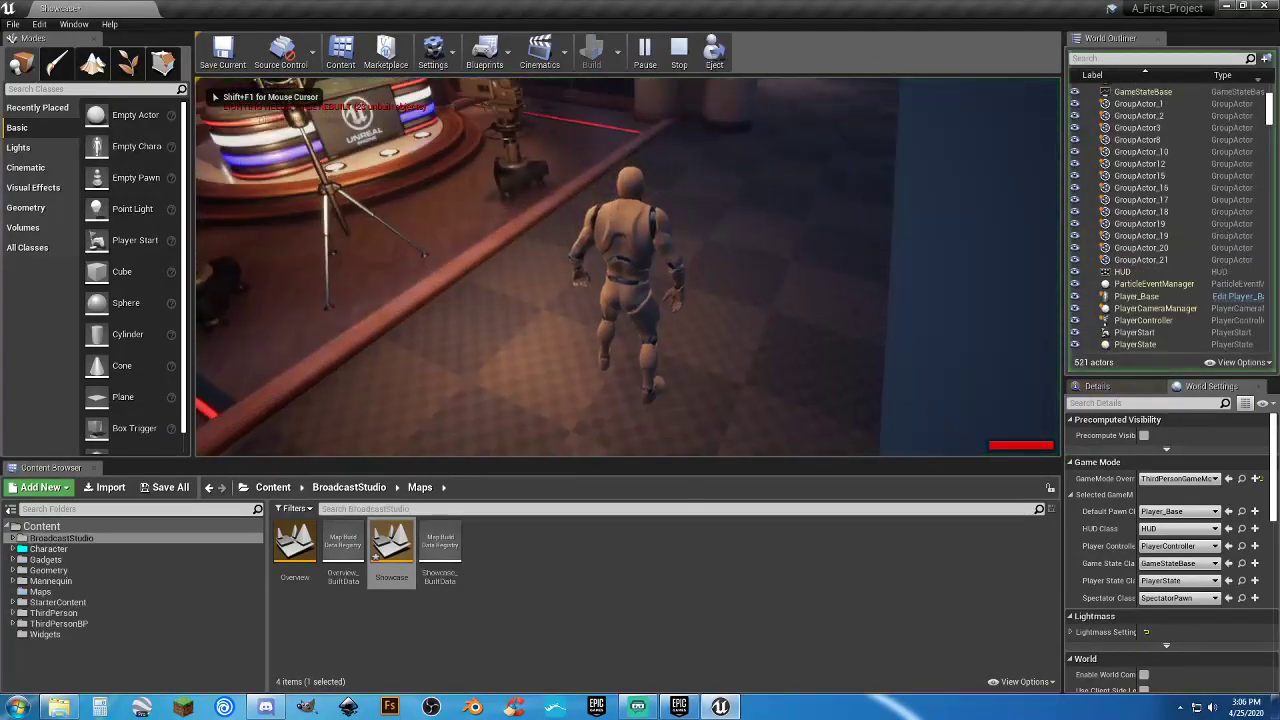
key(w)
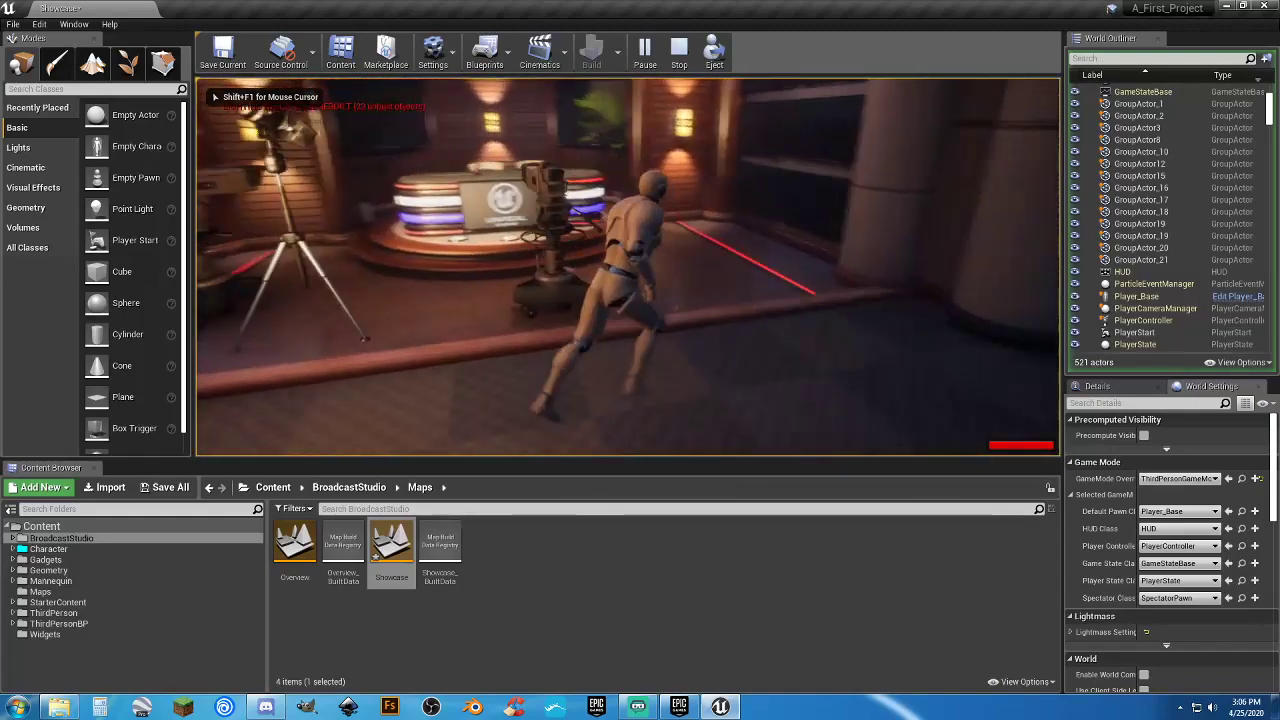
key(w)
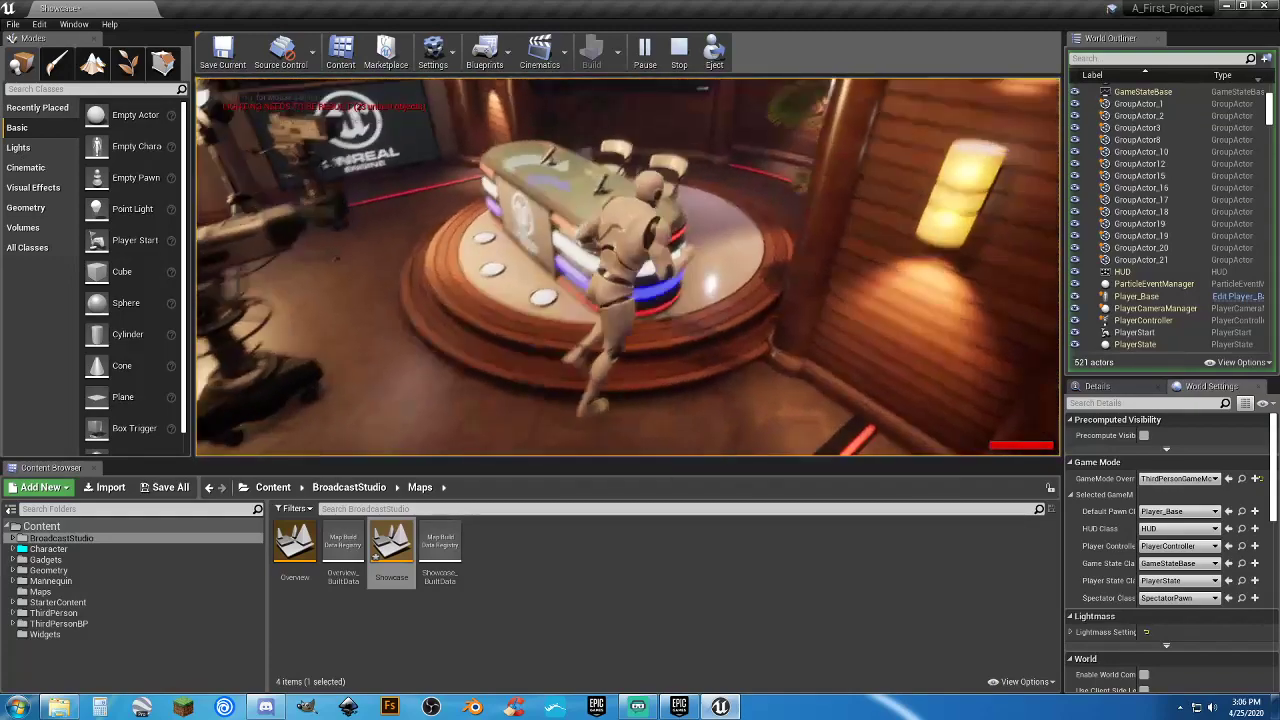
key(w)
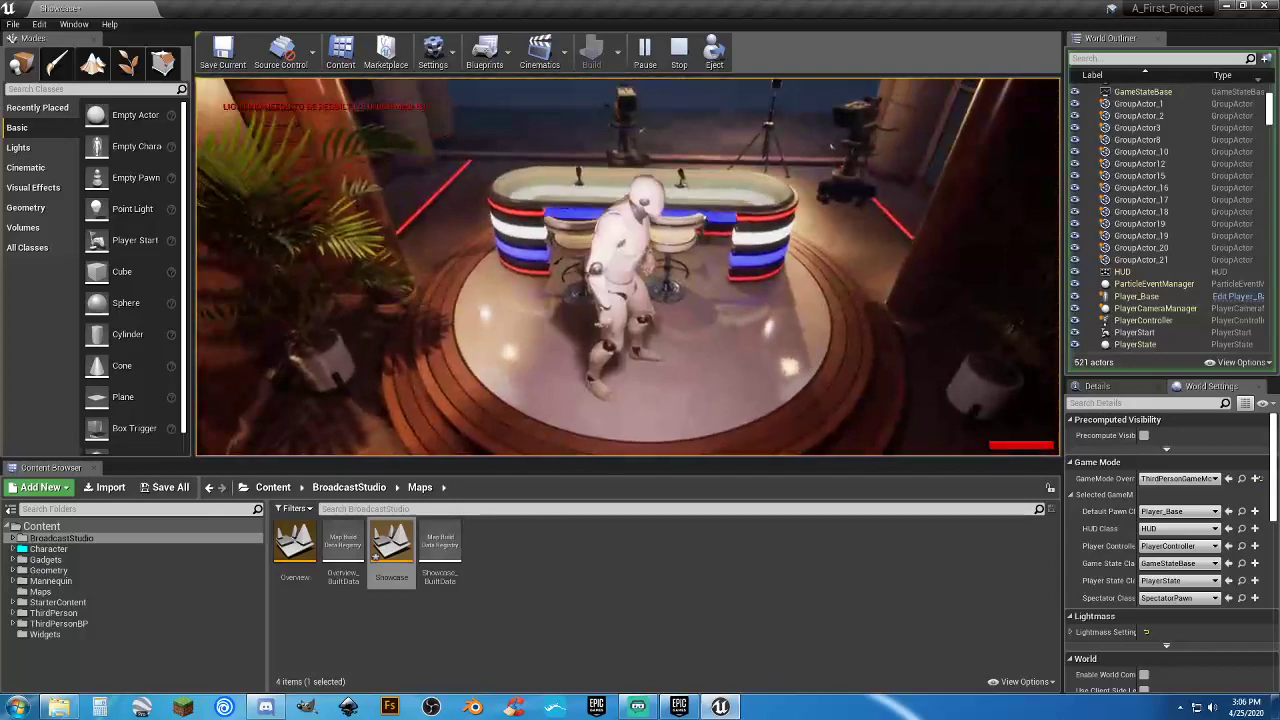
key(w)
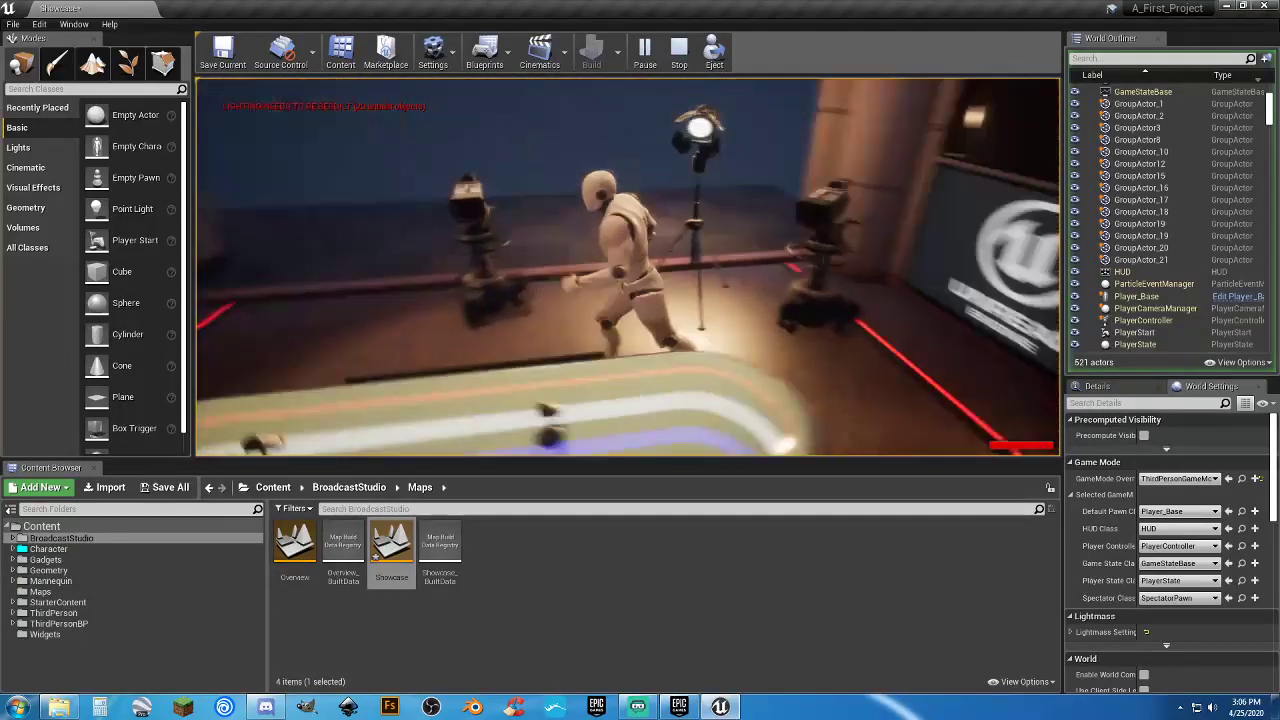
key(w)
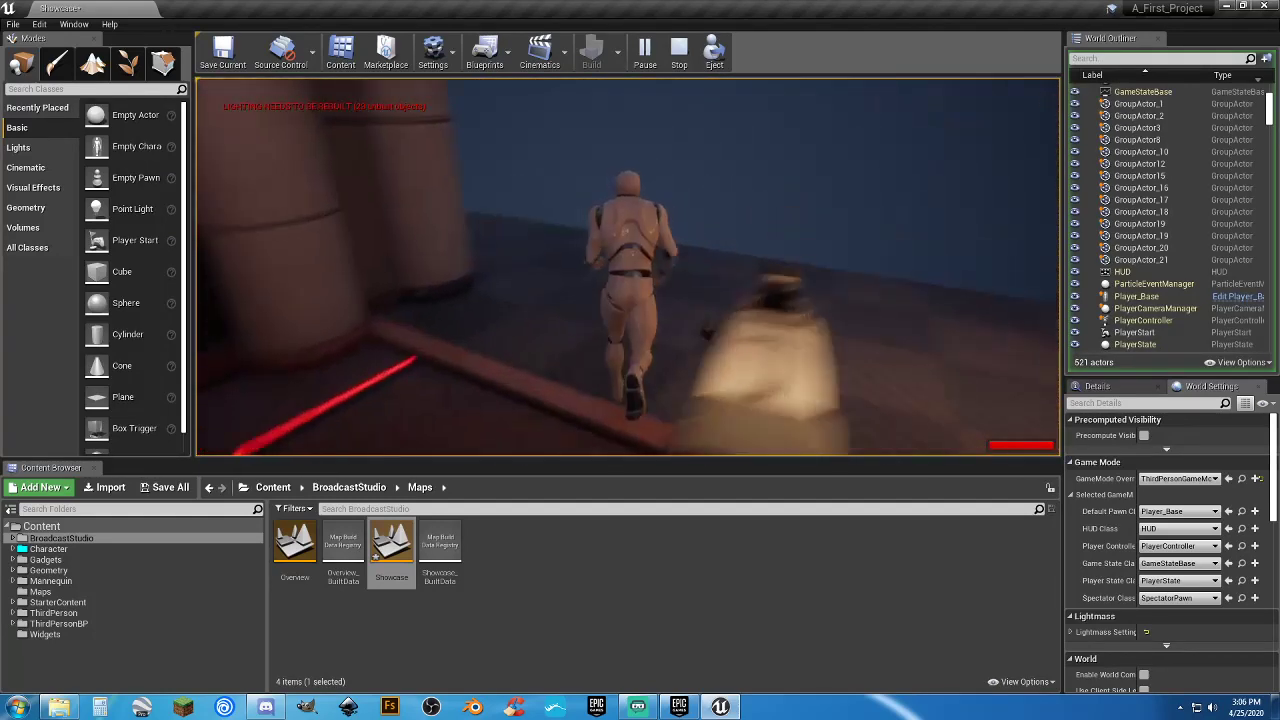
Run the character along the platform to the lounge set and walk around its sofa, armchair and desk.
key(w)
key(w)
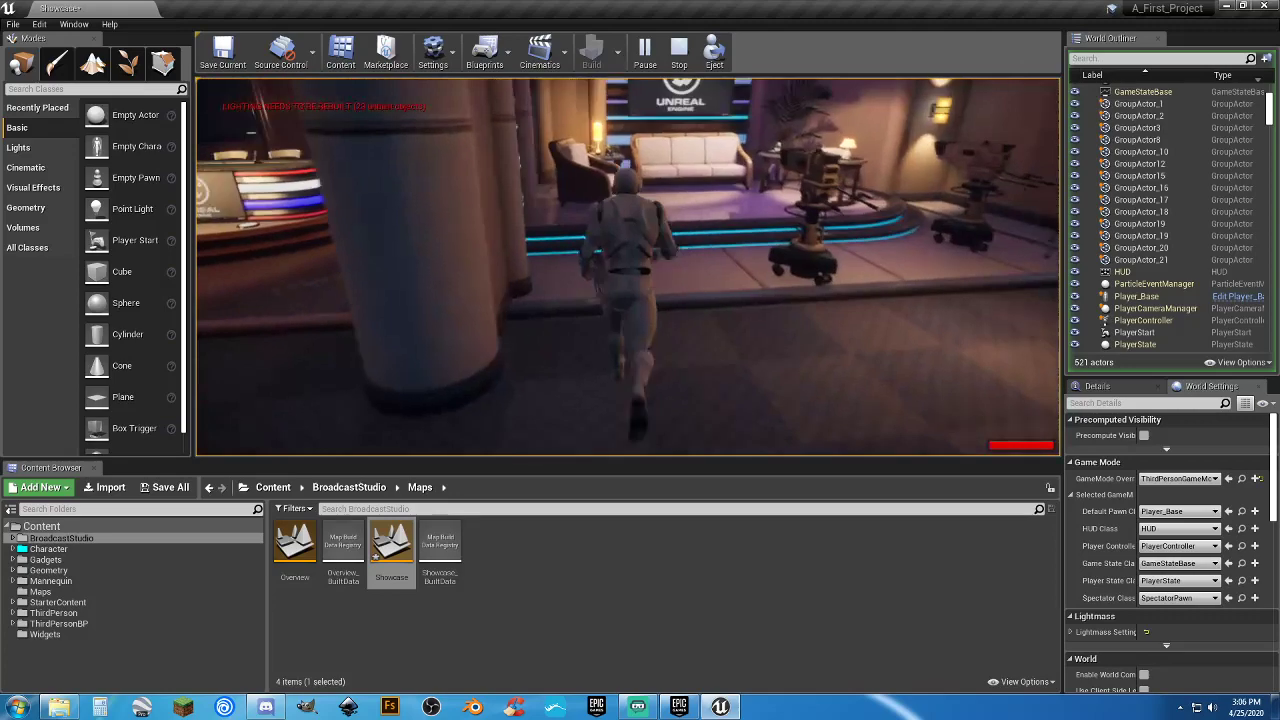
key(w)
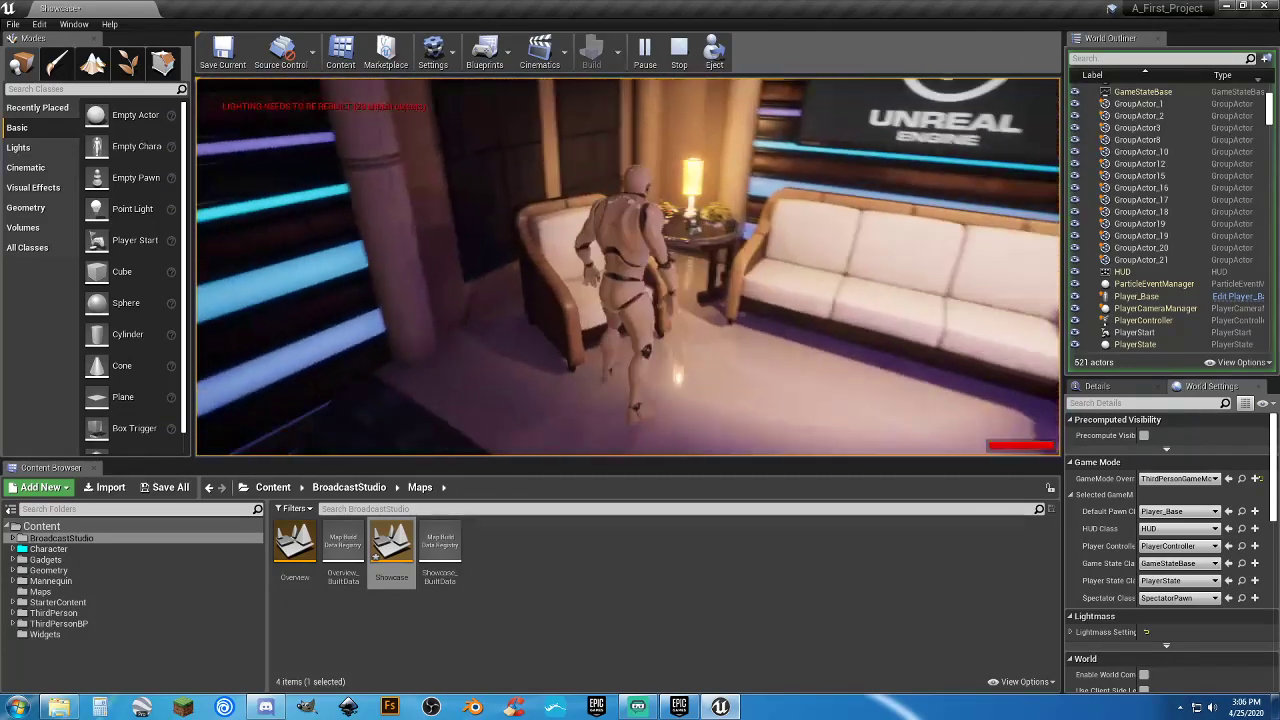
key(w)
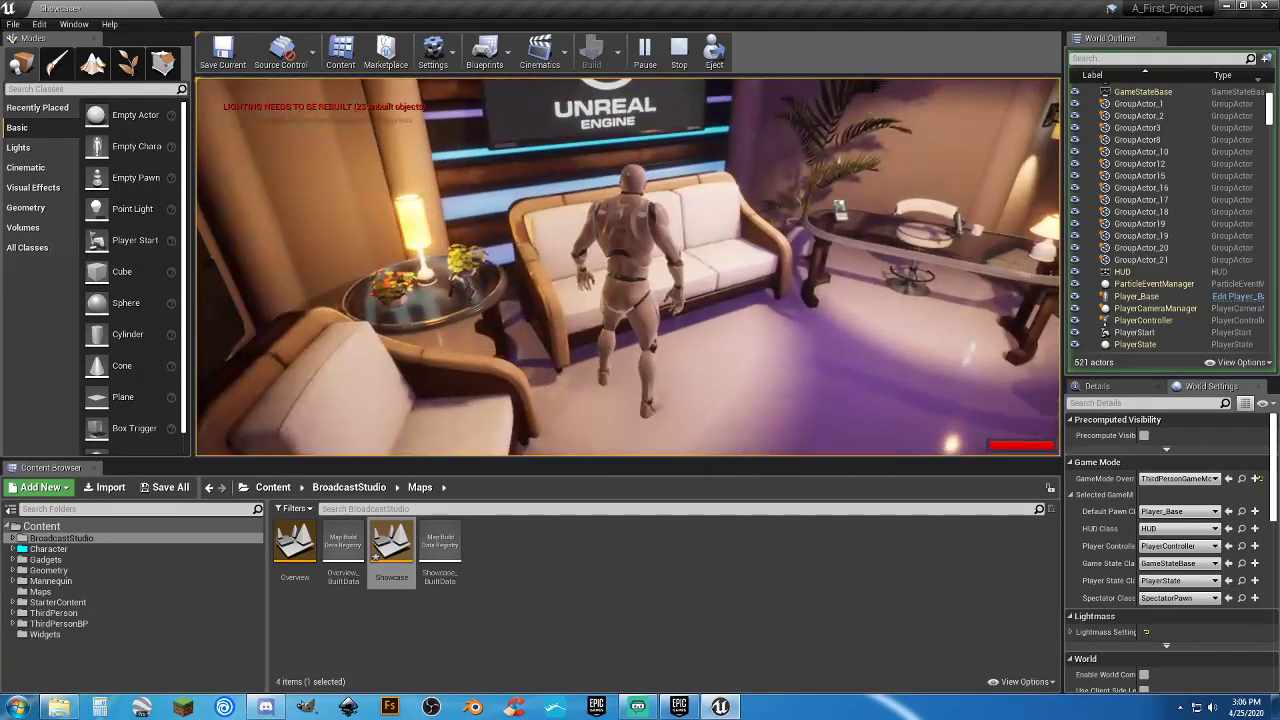
key(w)
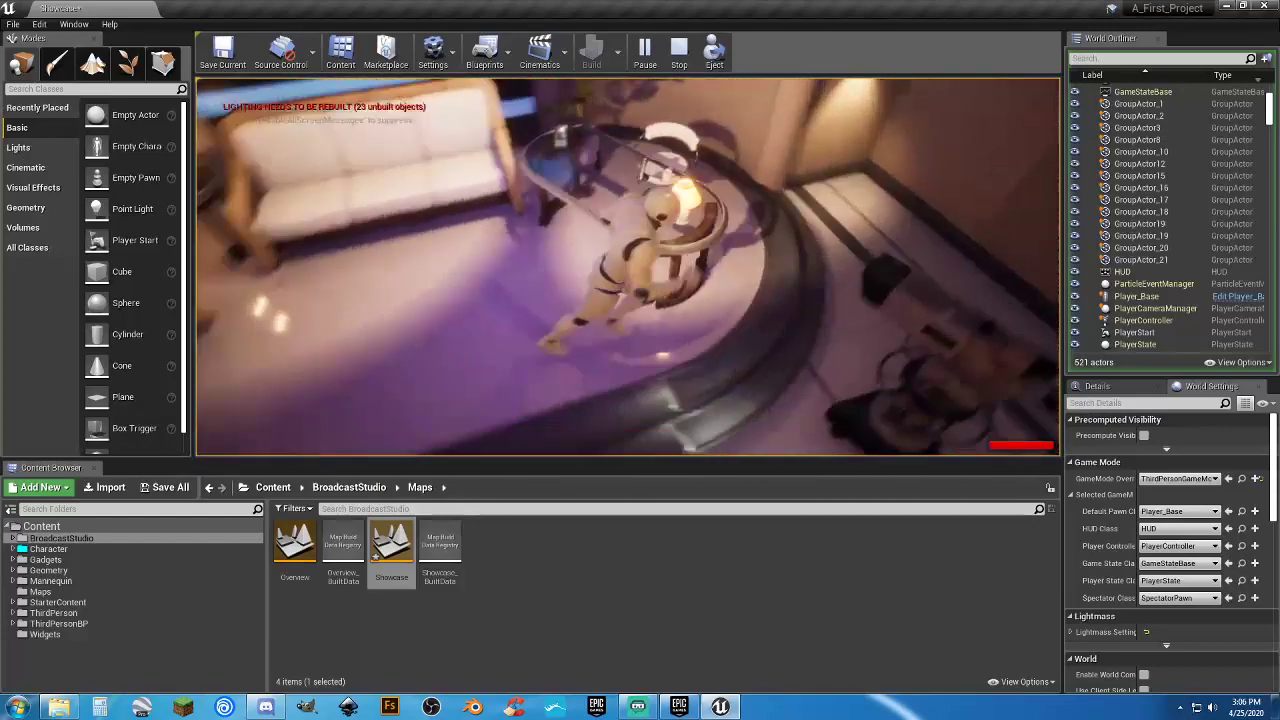
key(w)
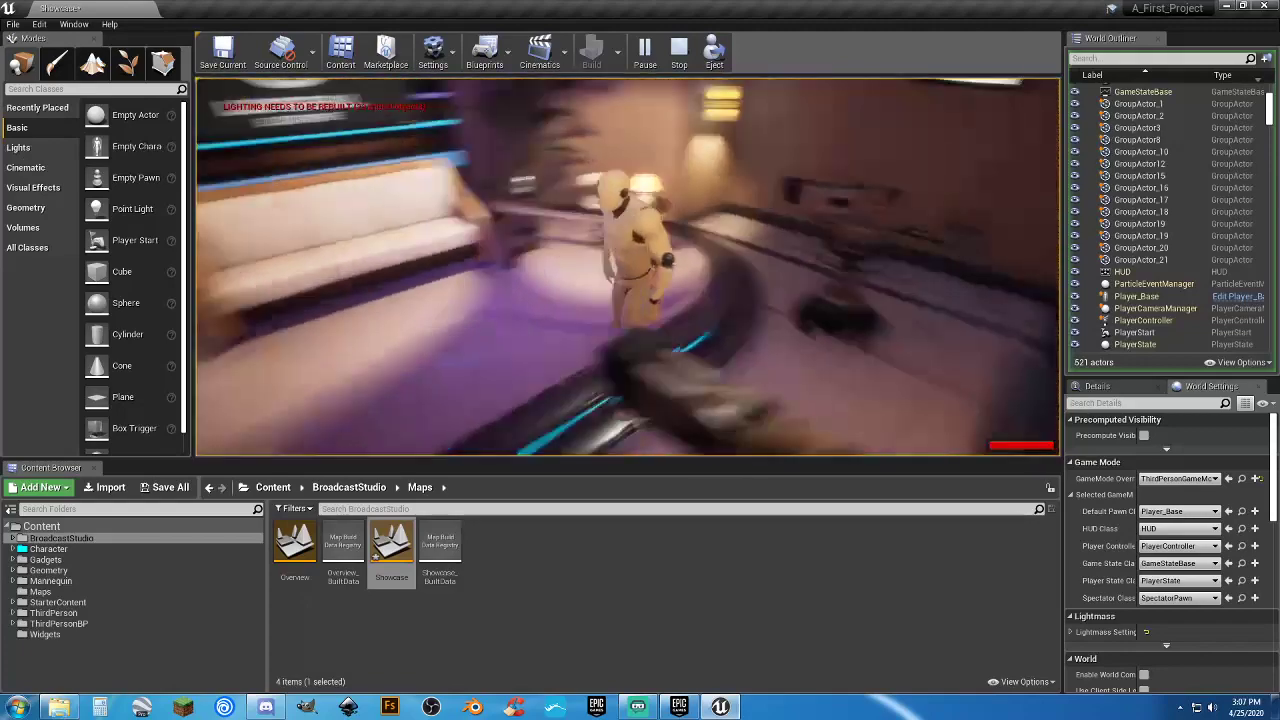
Run the character past the column to the round stage set and walk around its swivel chair and Unreal Engine screens.
key(w)
key(w)
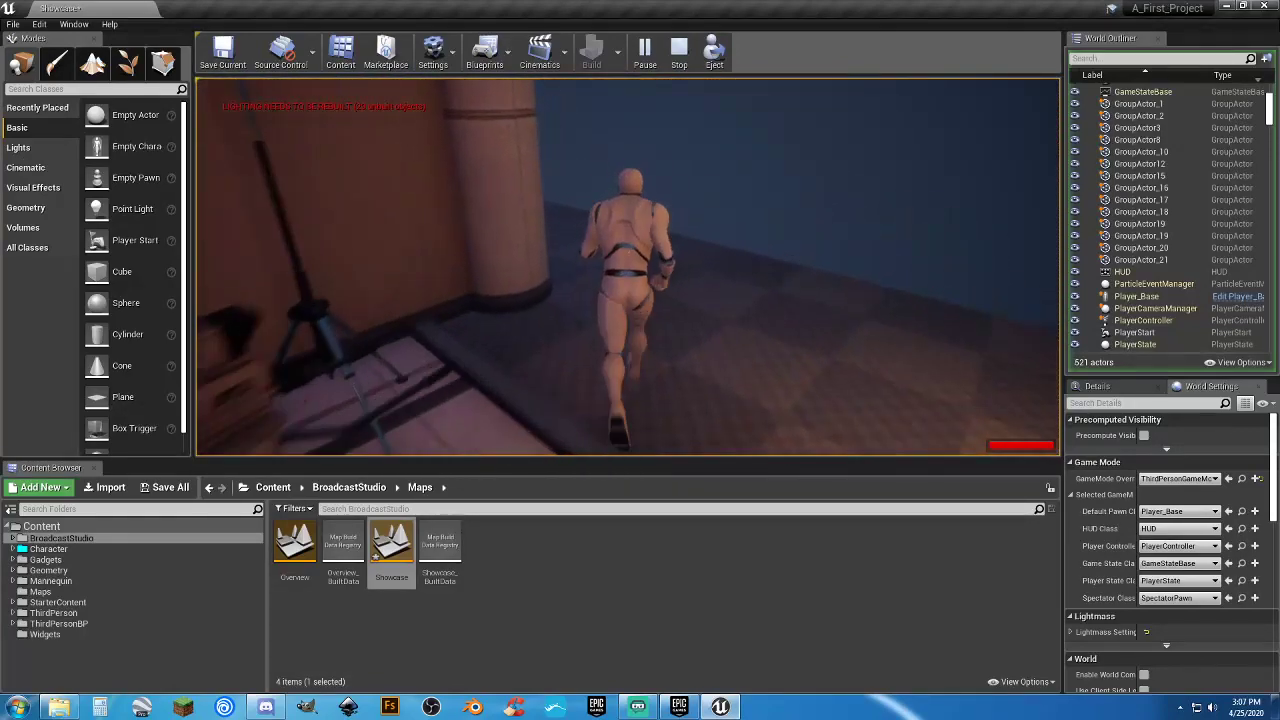
key(w)
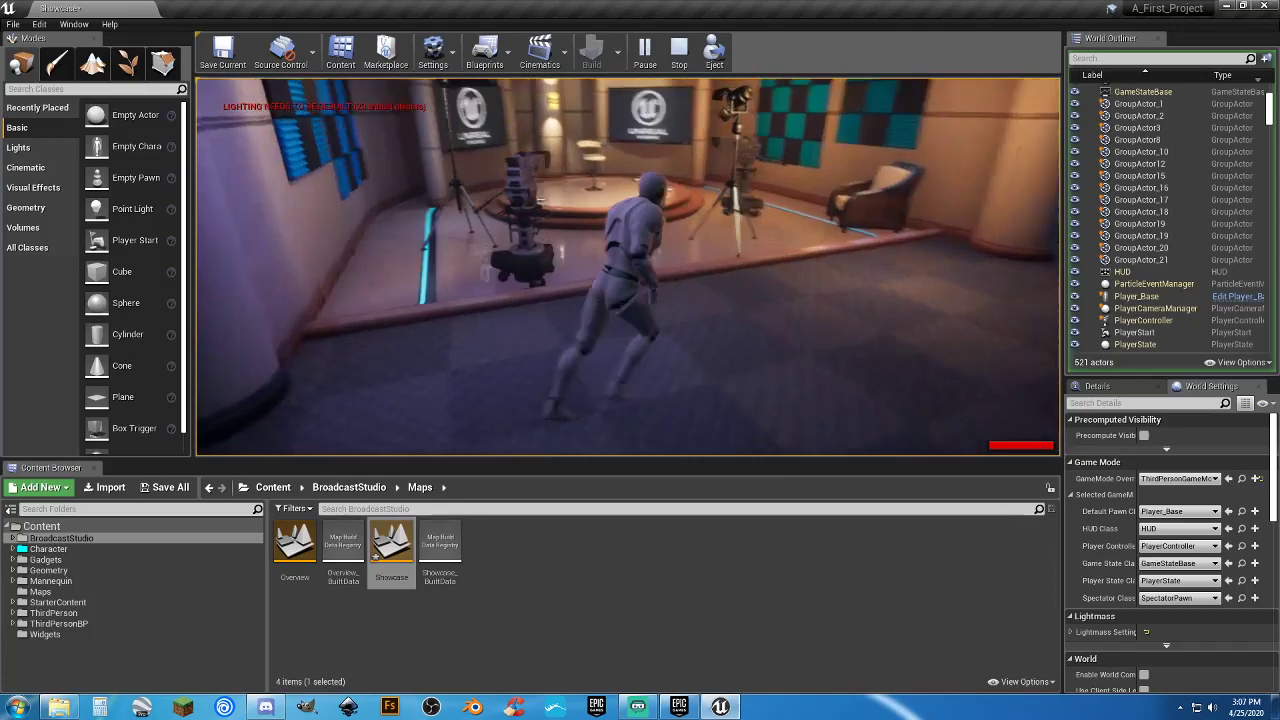
key(w)
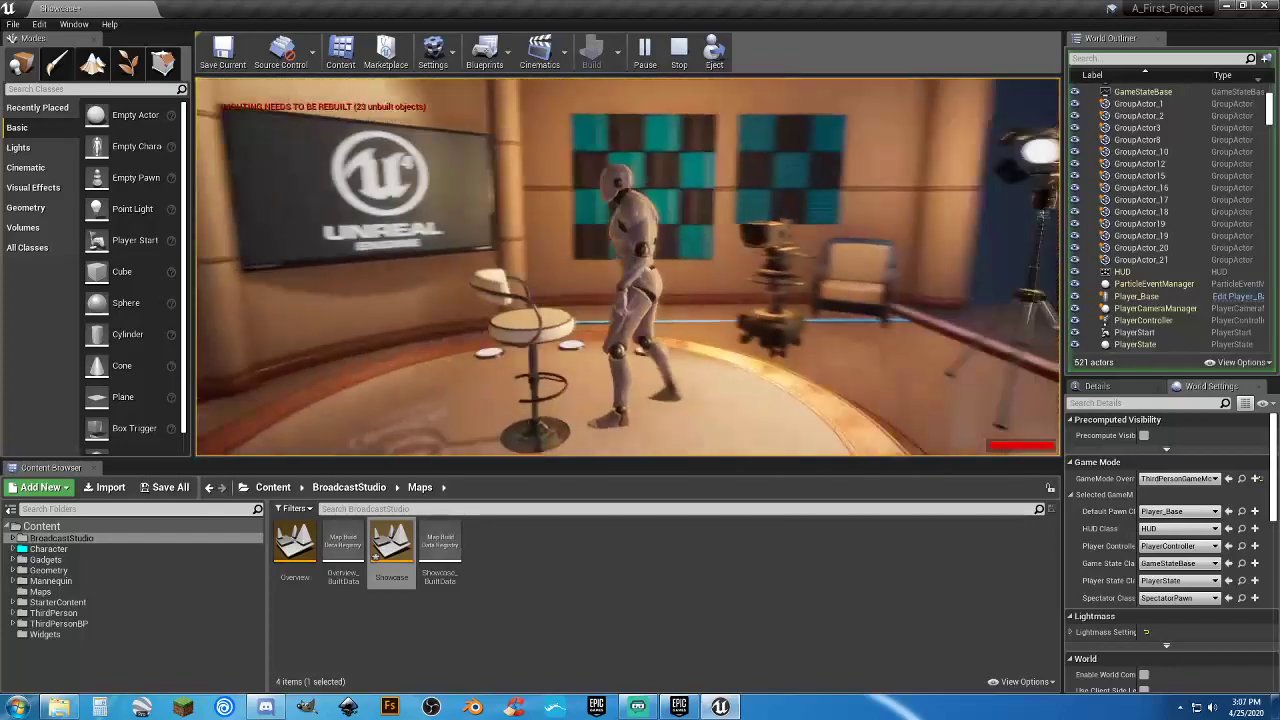
key(w)
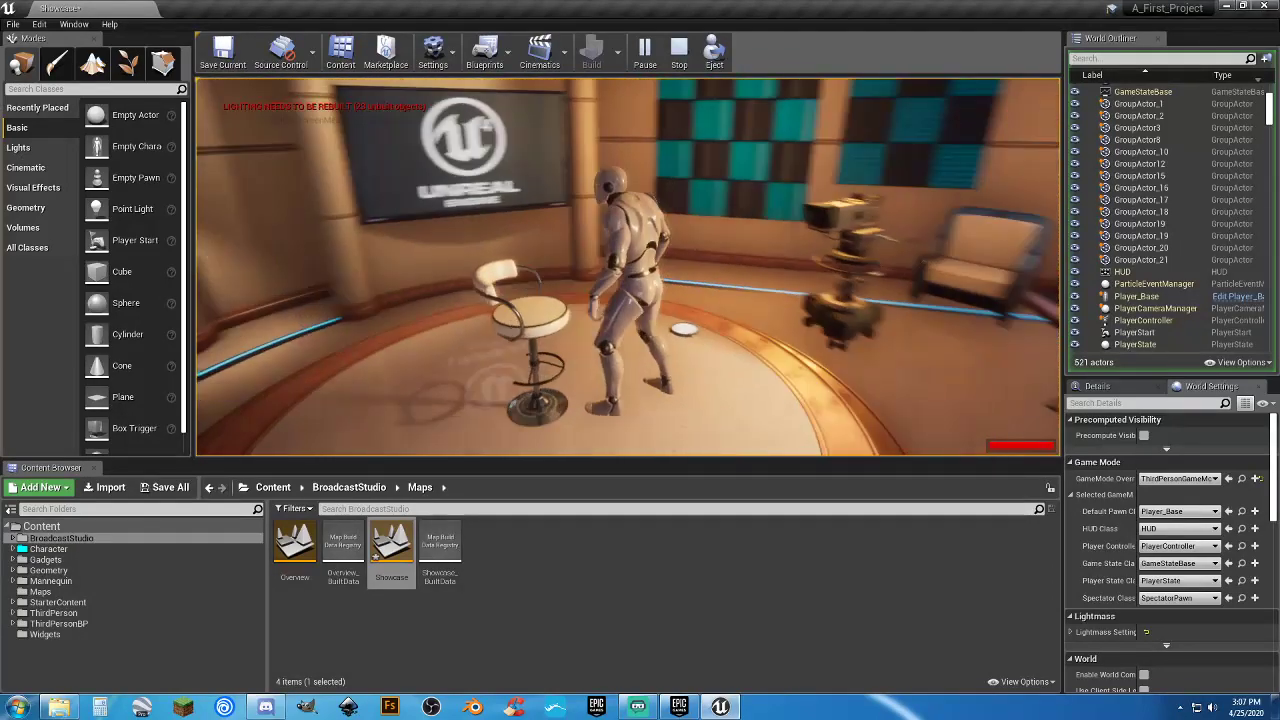
key(w)
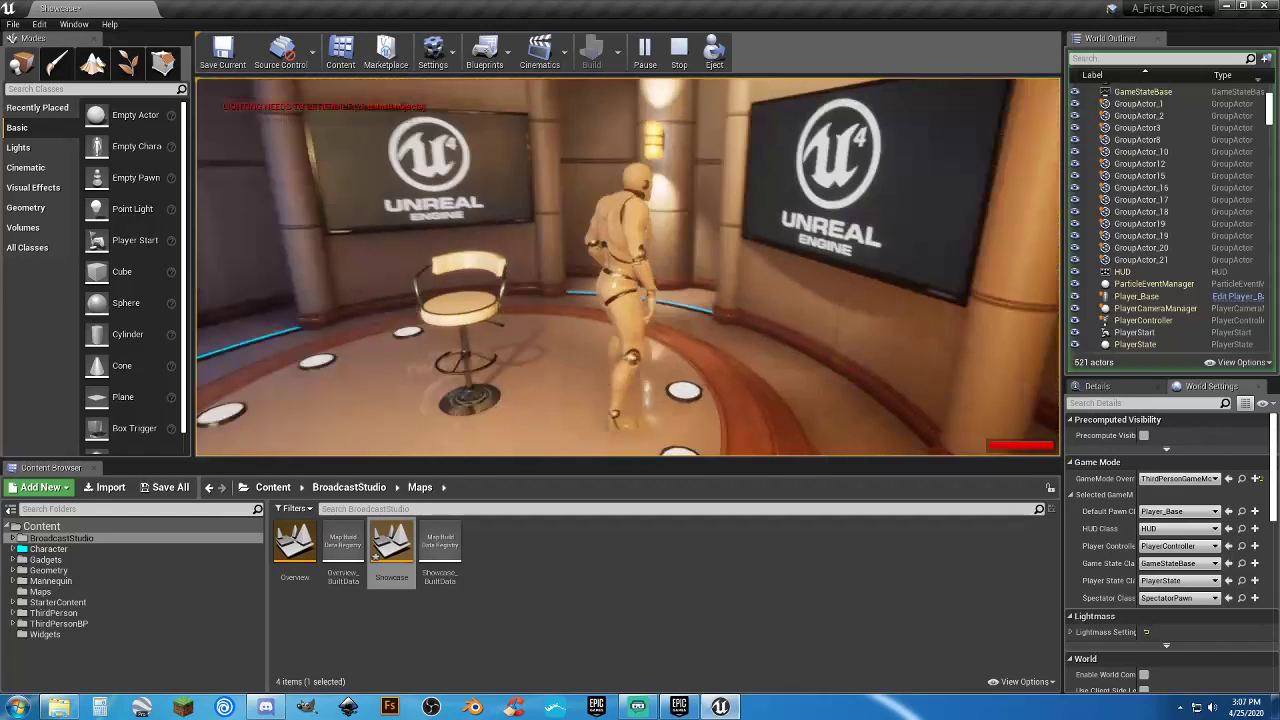
key(w)
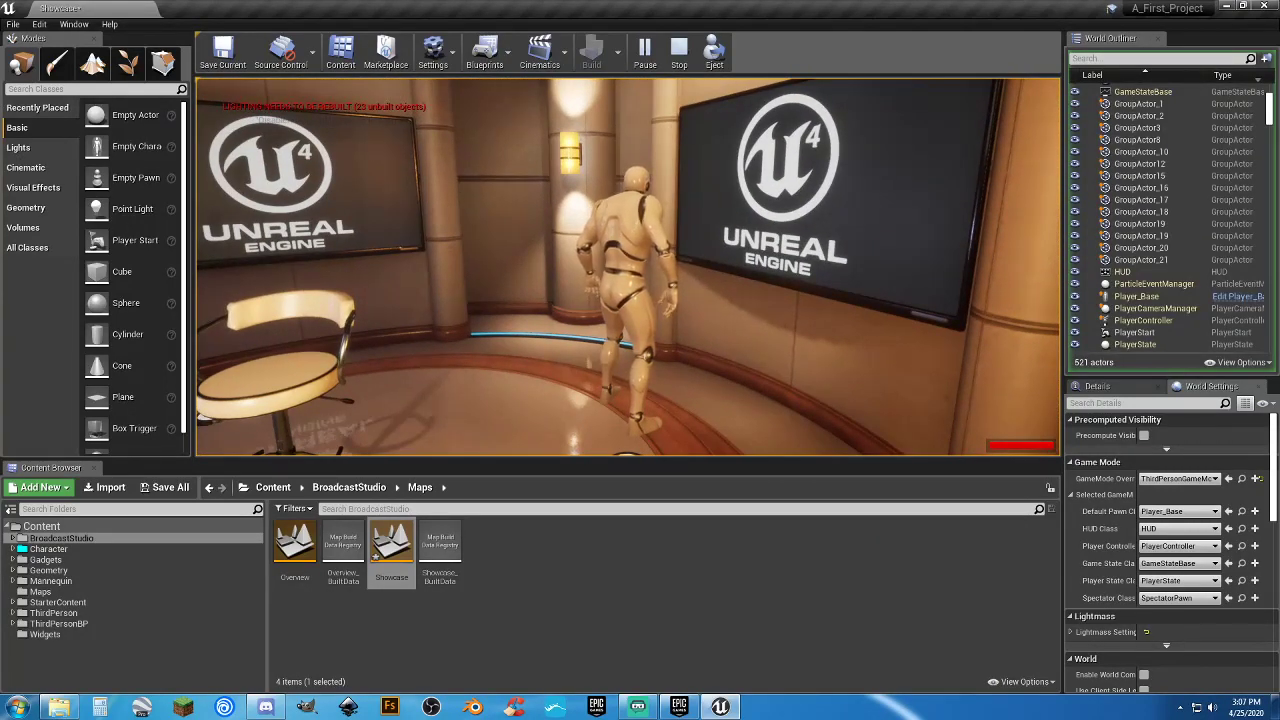
key(d)
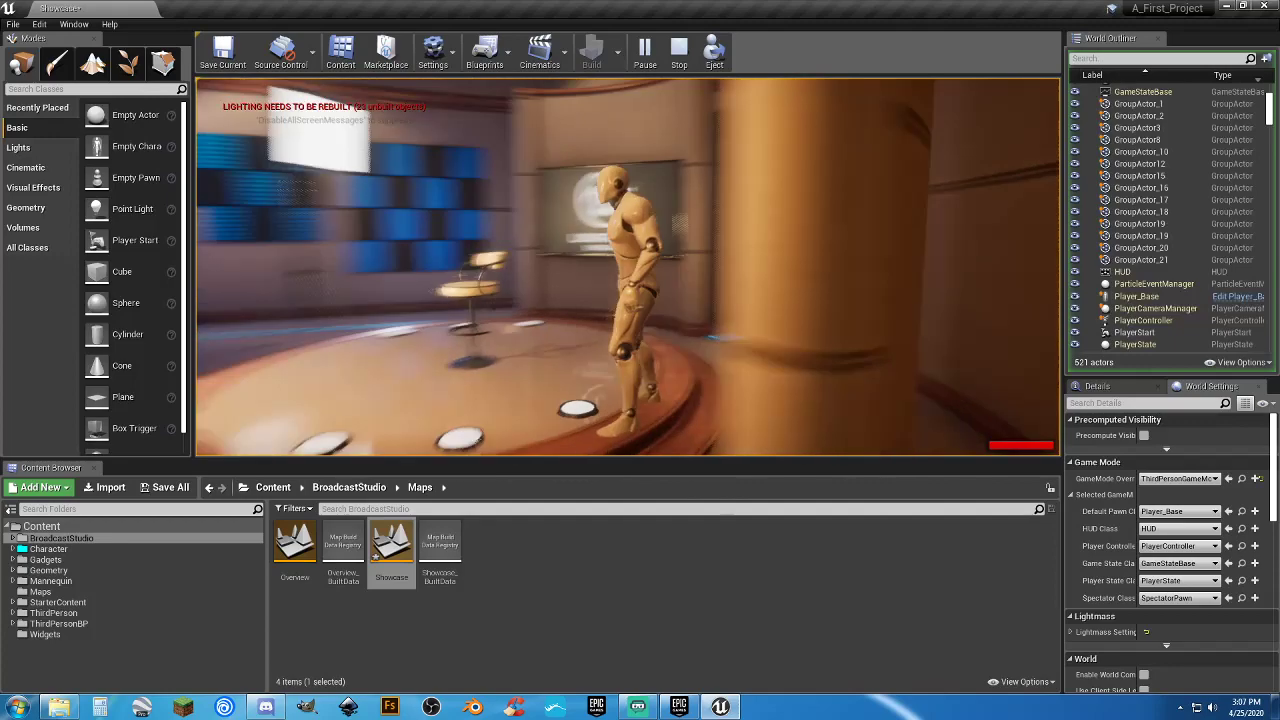
key(w)
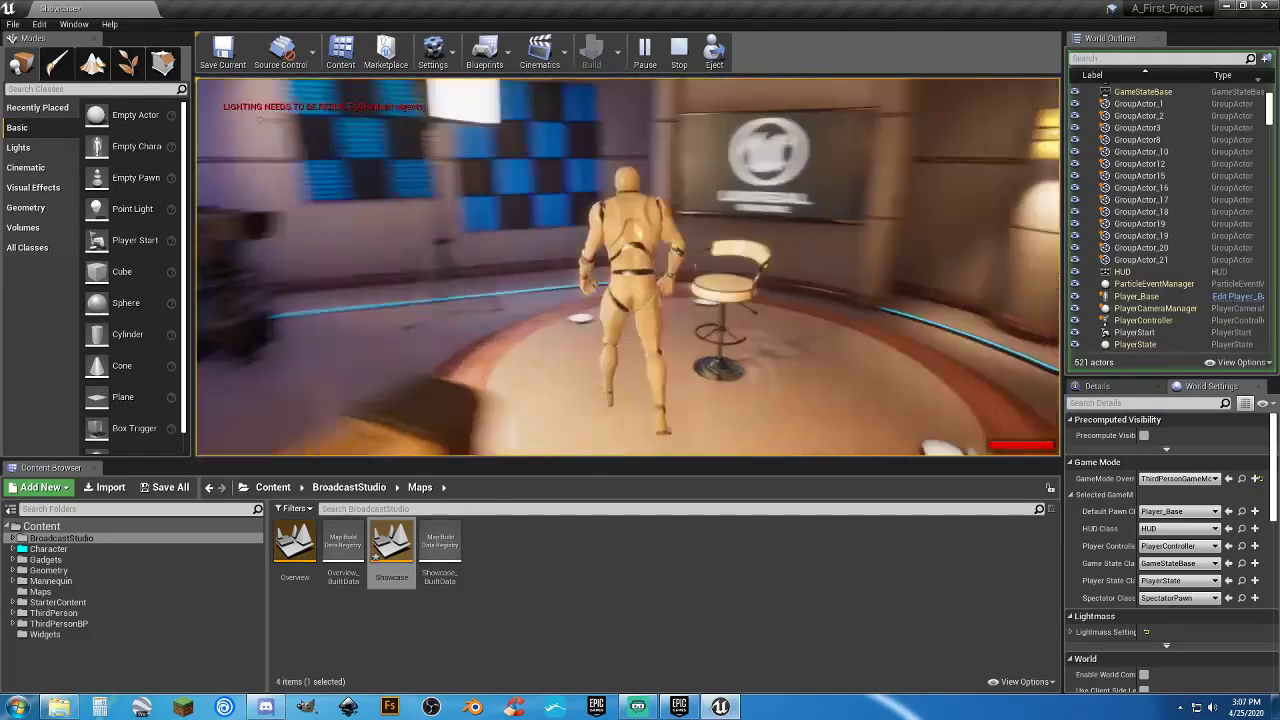
key(s)
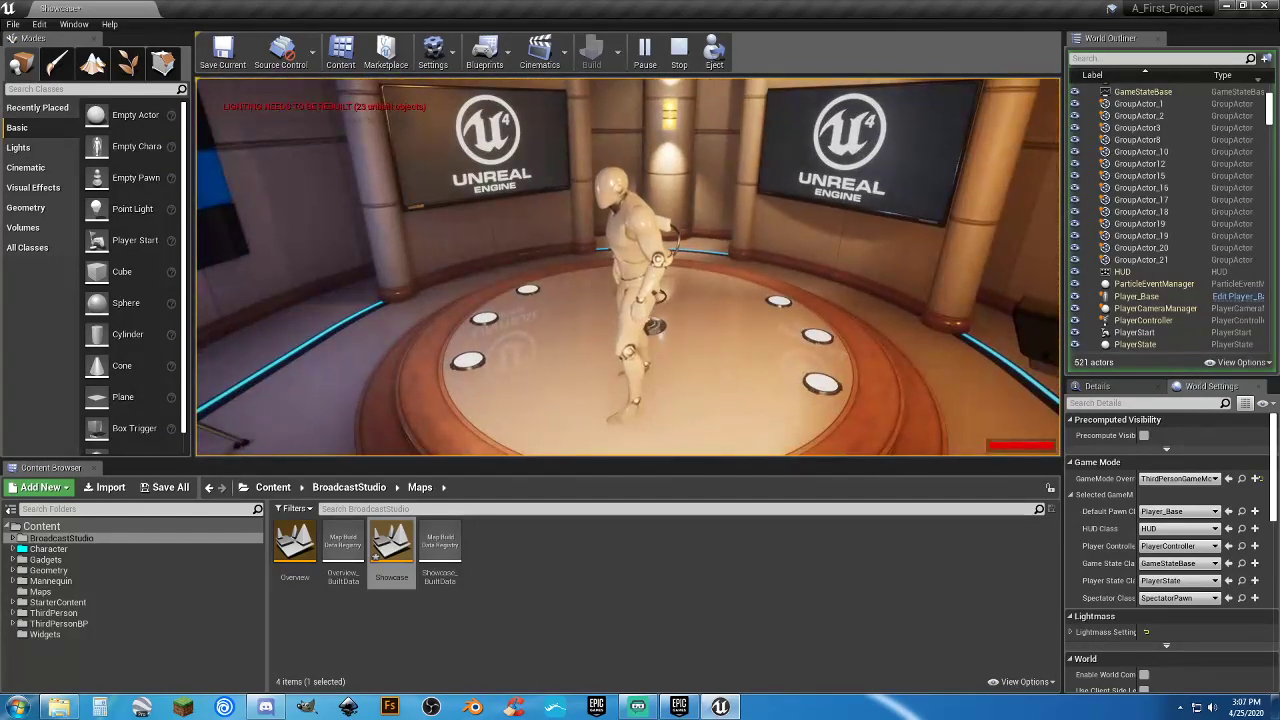
key(w)
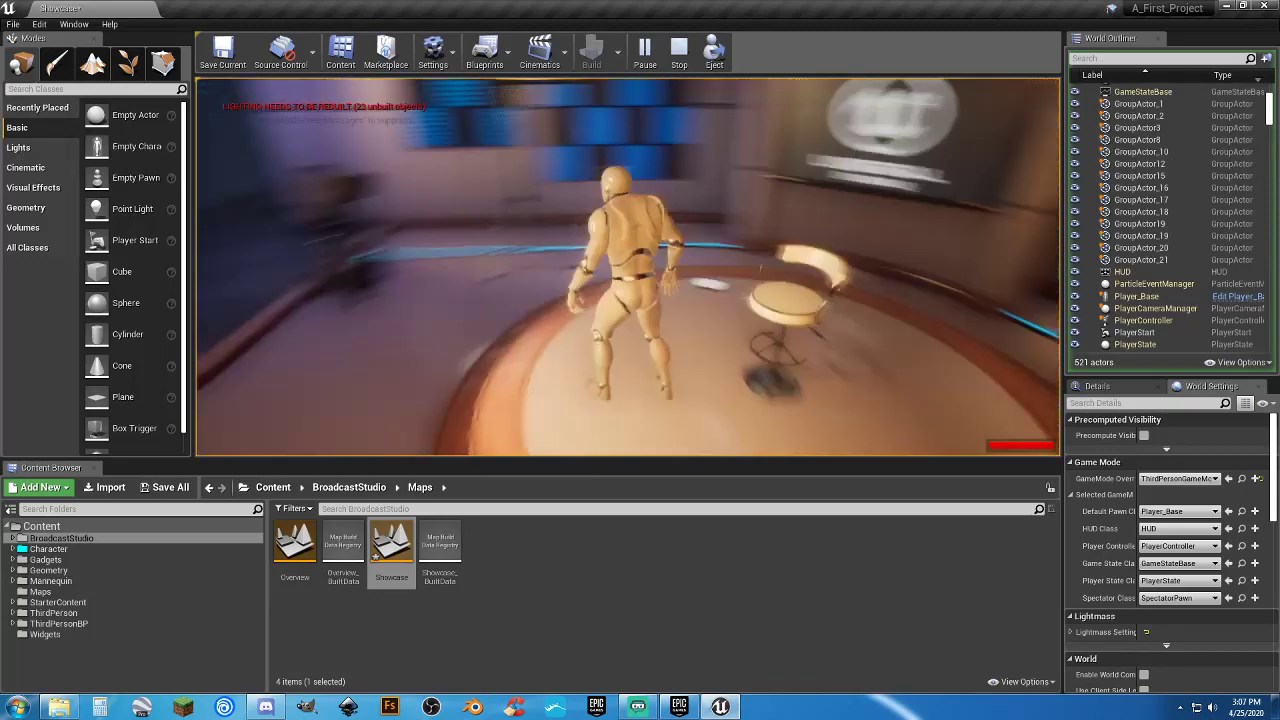
Run the character back along the platform to the front of the news desk set and end the play session.
key(w)
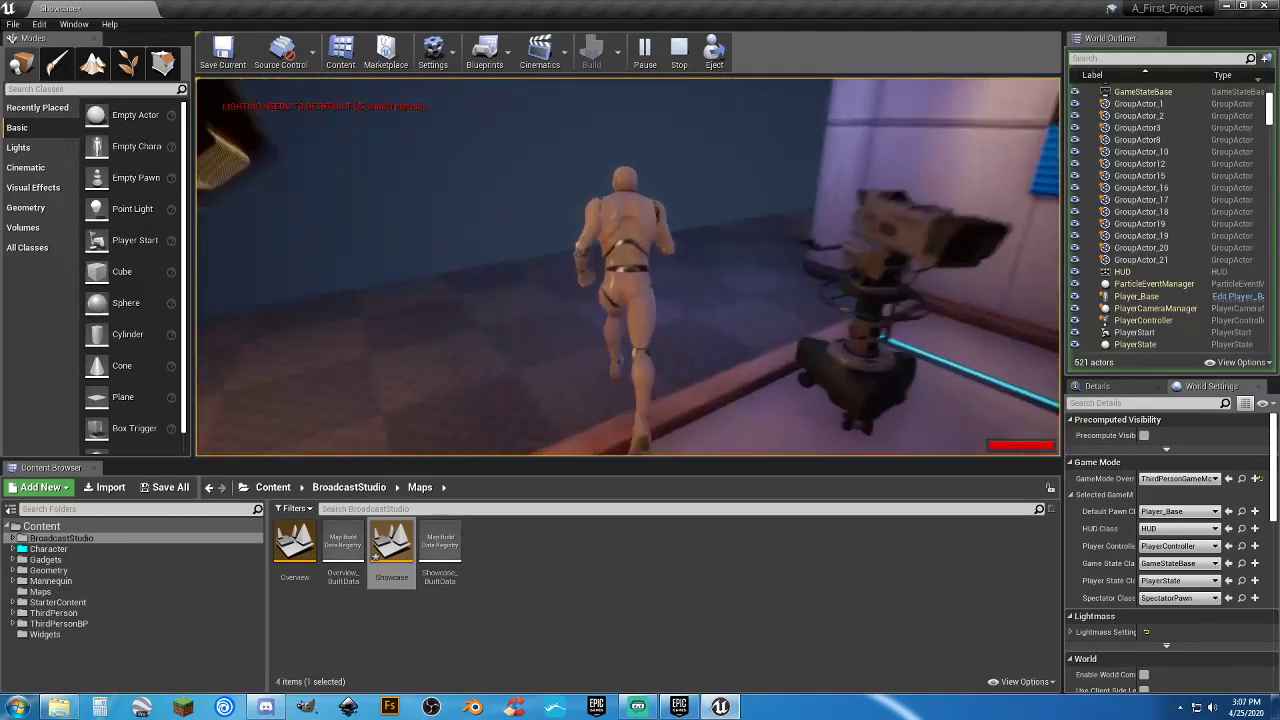
key(w)
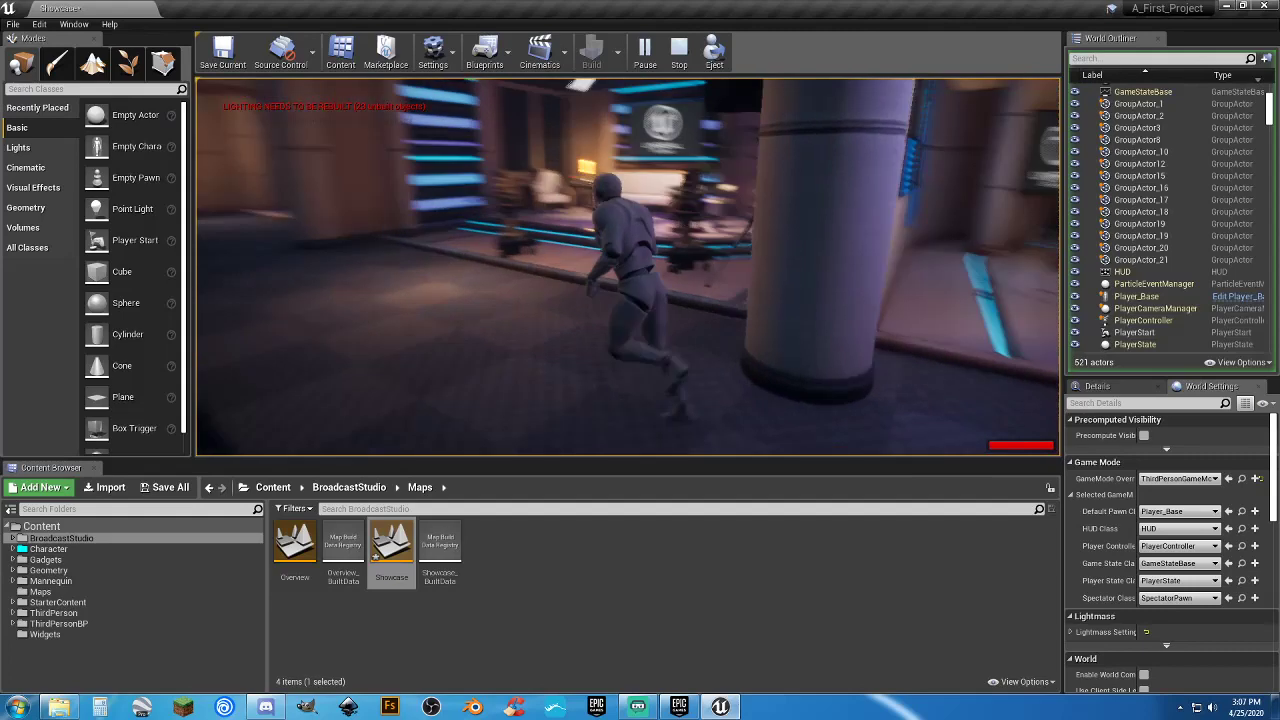
key(w)
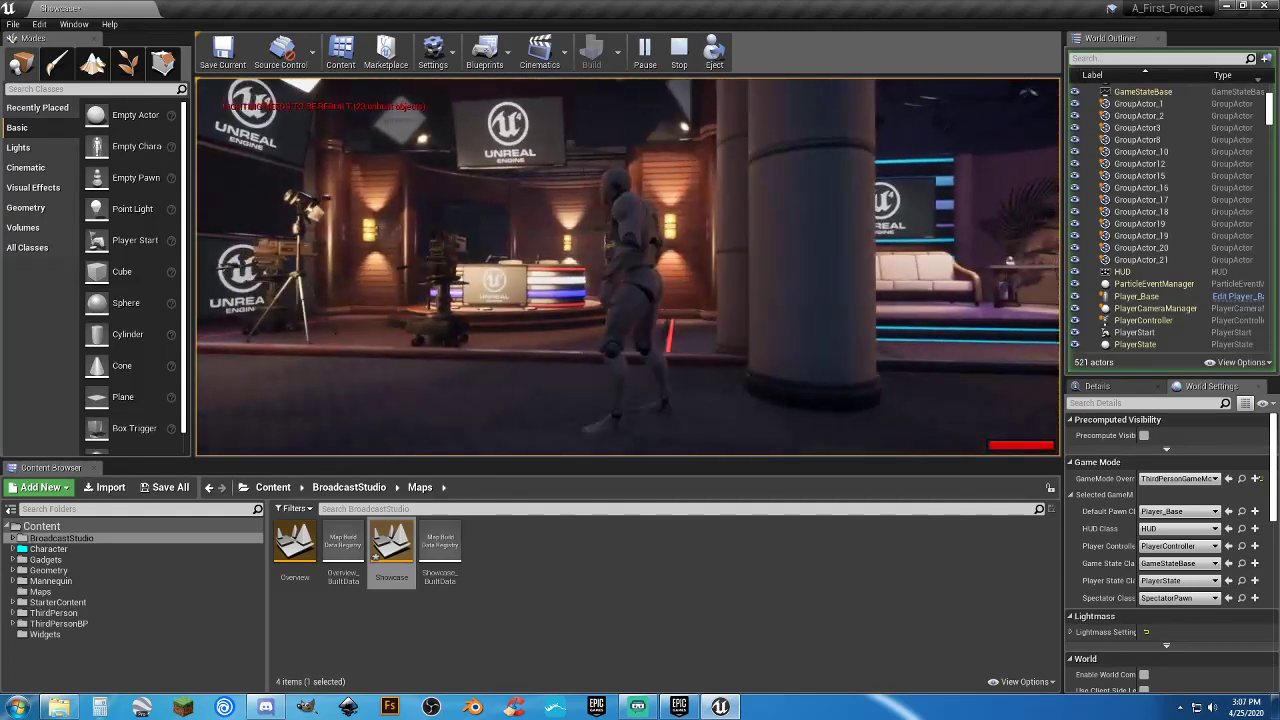
key(Escape)
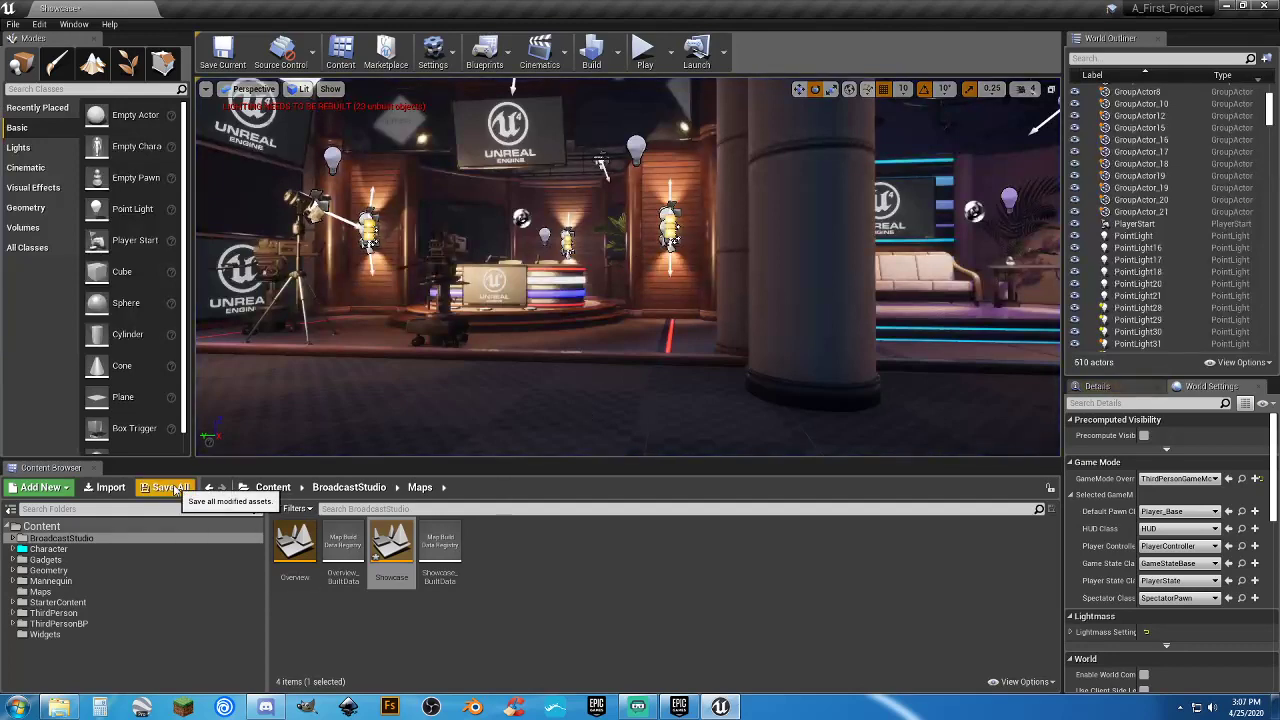
Save all modified assets, including the Showcase map, and build only the level's lighting.
click(168, 487)
click(742, 475)
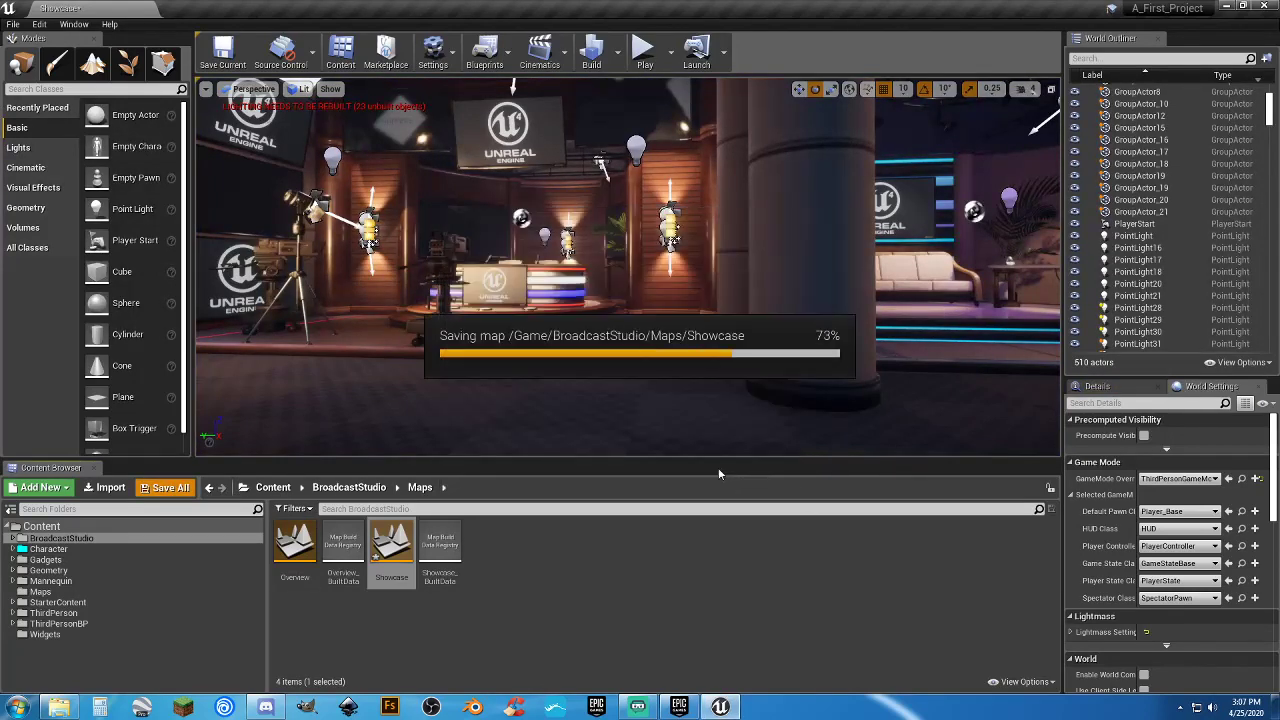
click(620, 58)
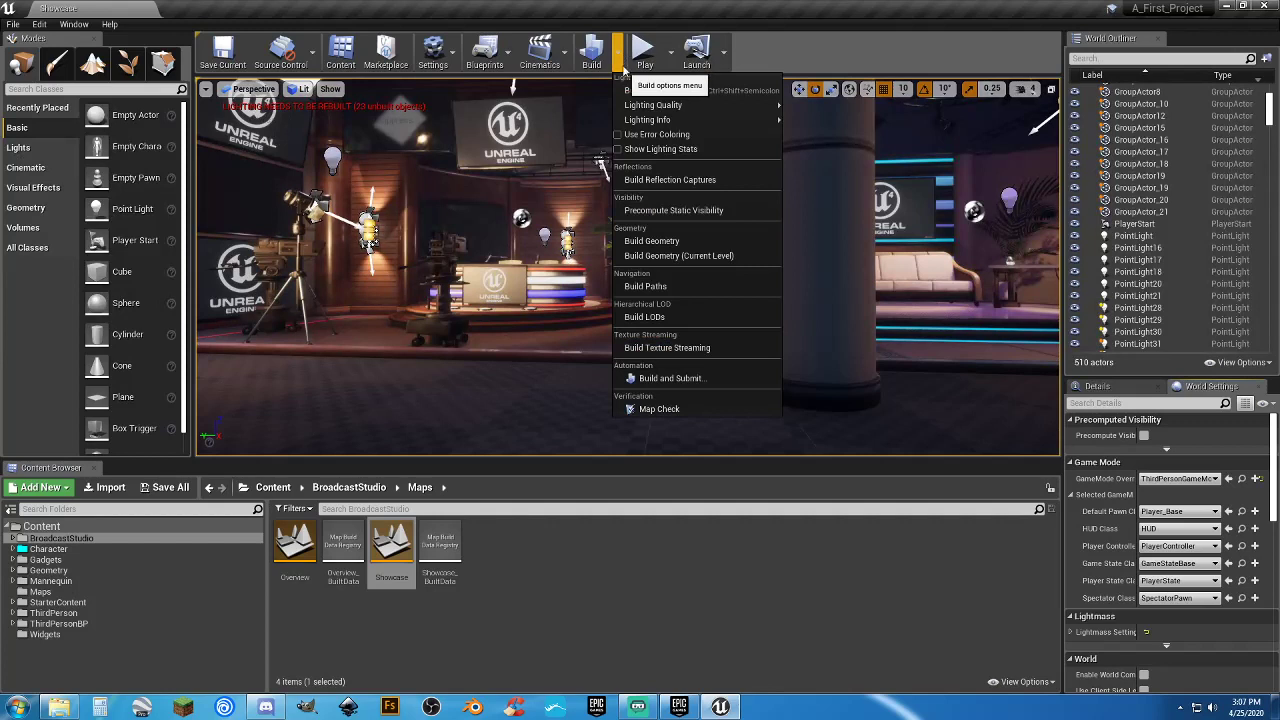
click(660, 95)
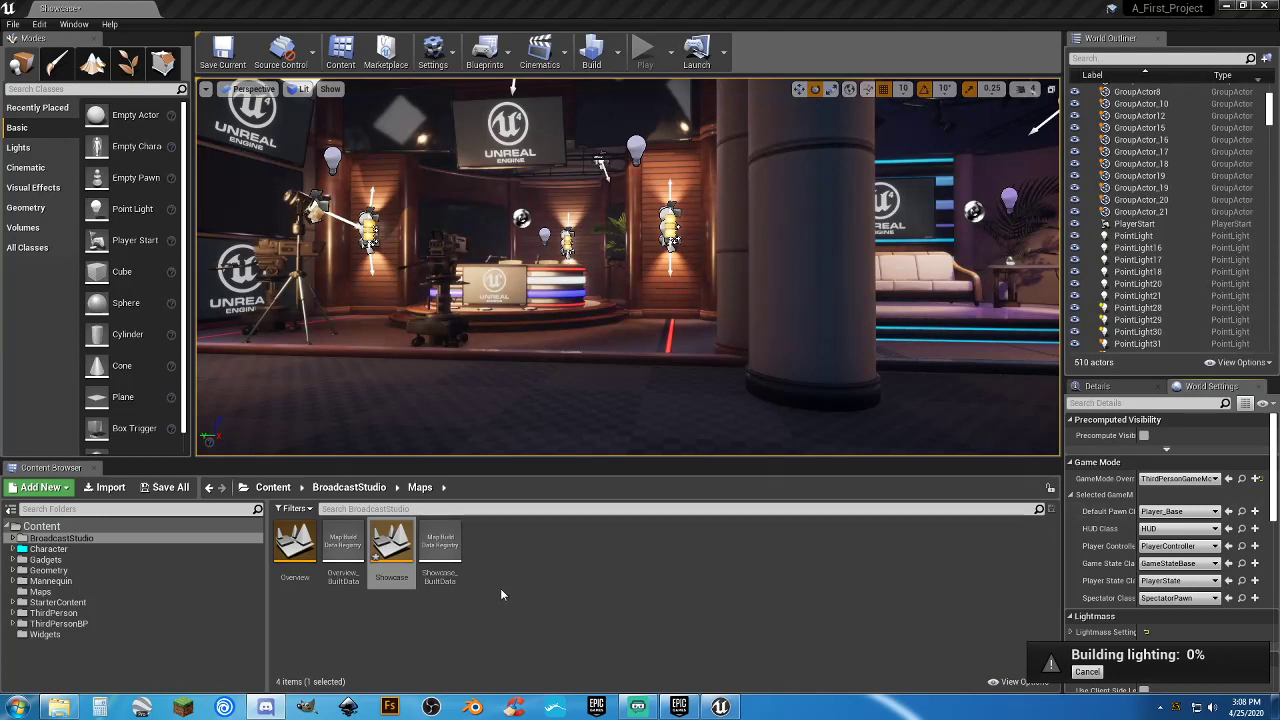
Expand the Character folder in the content folder tree.
click(12, 549)
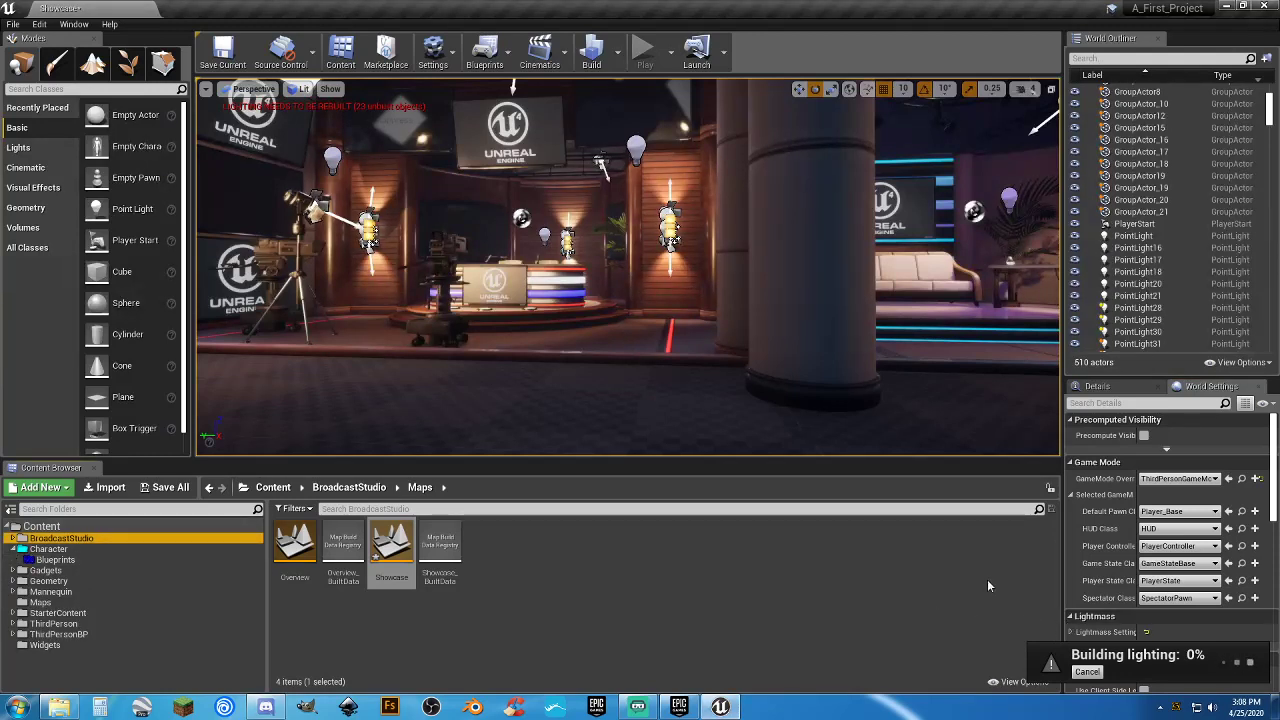